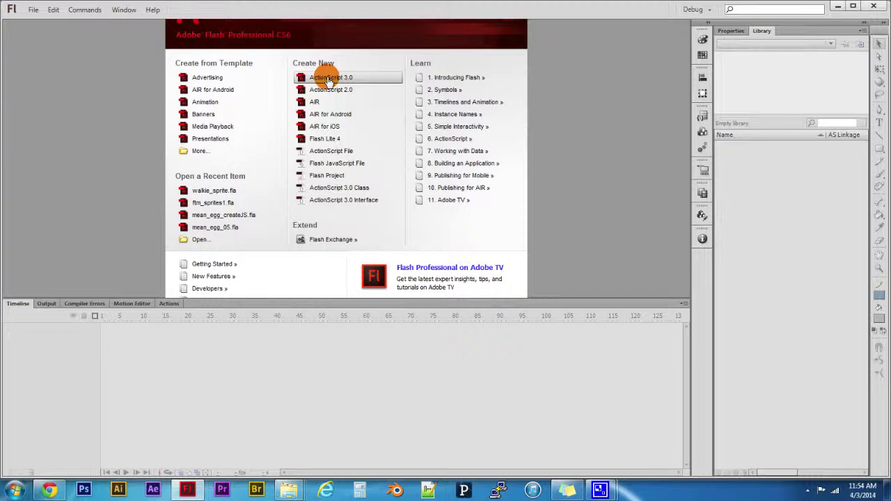
Create a new ActionScript 3.0 document and set its stage size to 256 by 256 px.
click(328, 80)
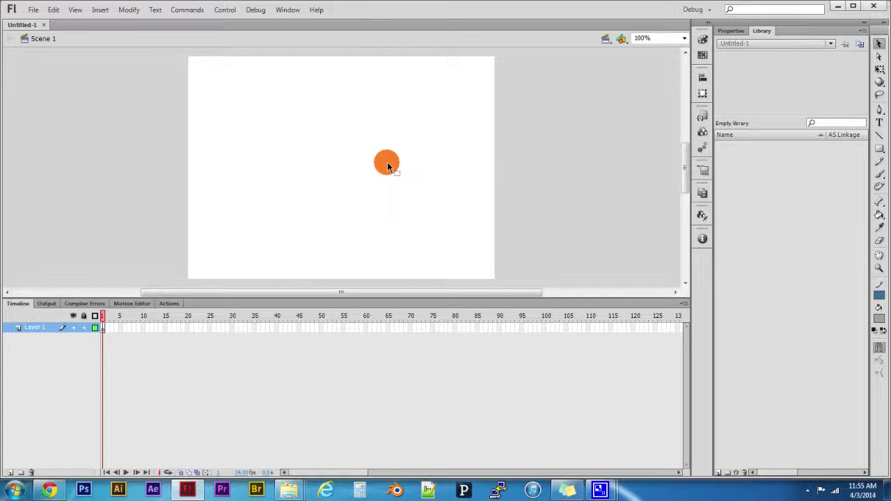
right_click(388, 164)
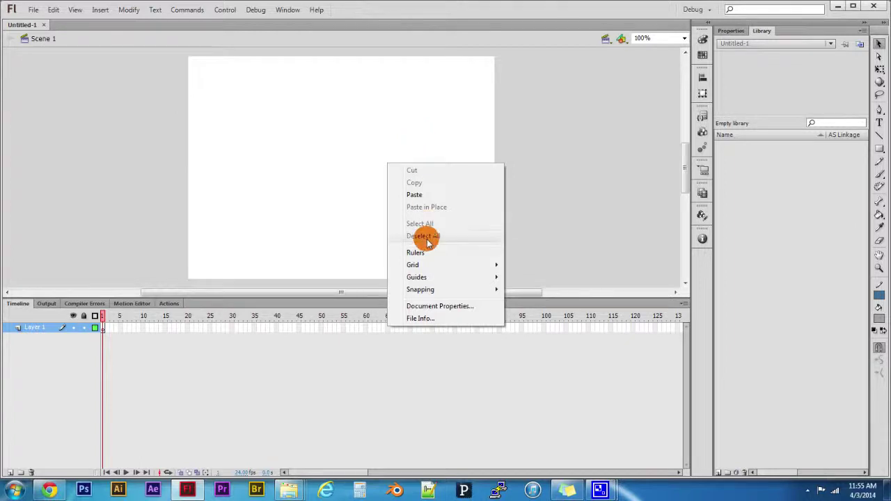
click(432, 307)
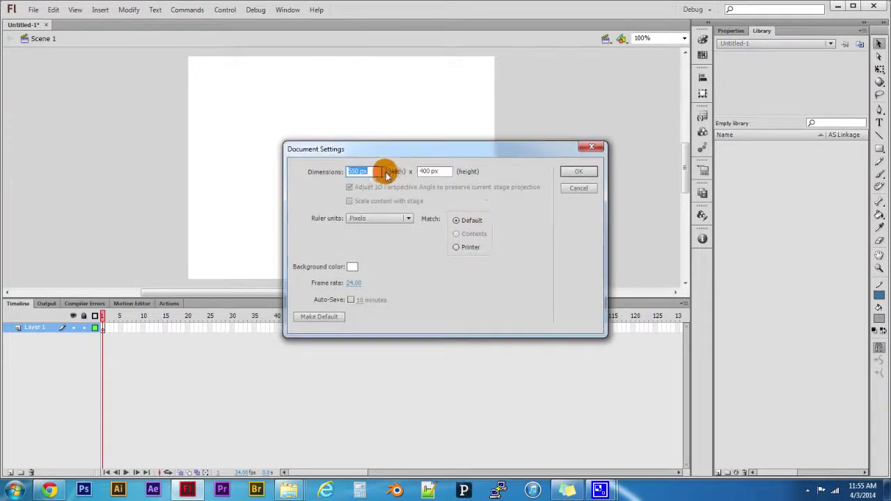
text(256)
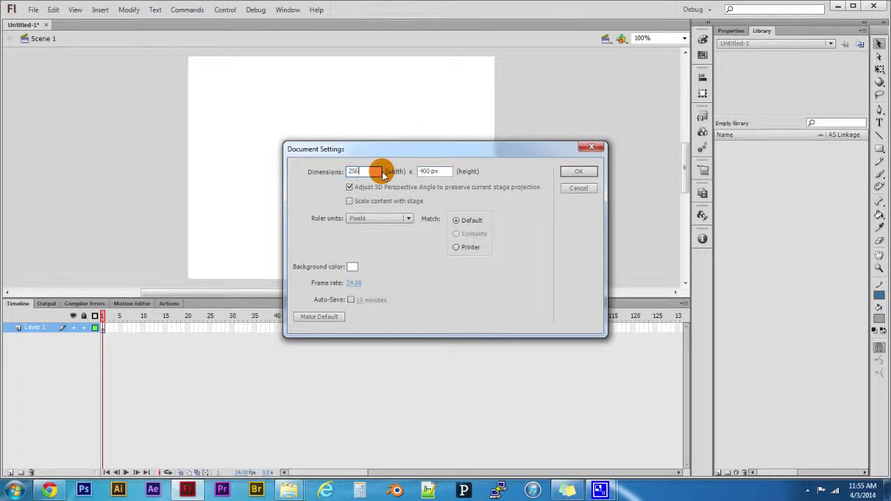
key(Tab)
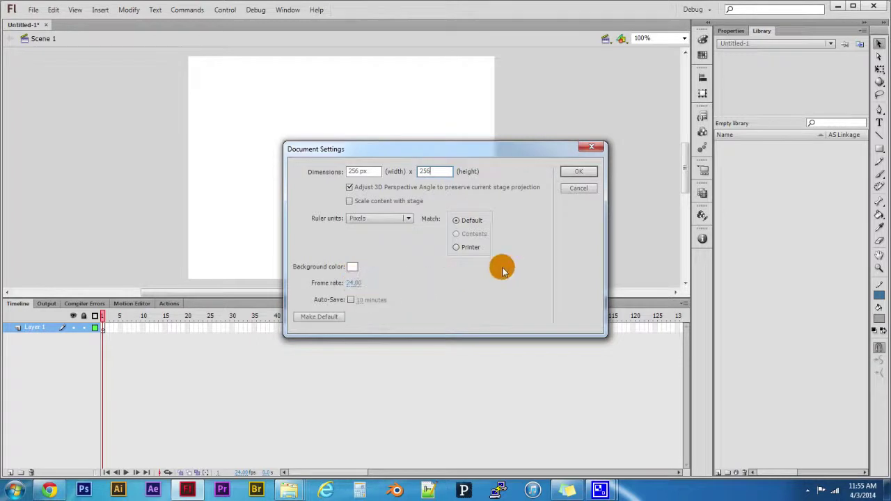
click(578, 175)
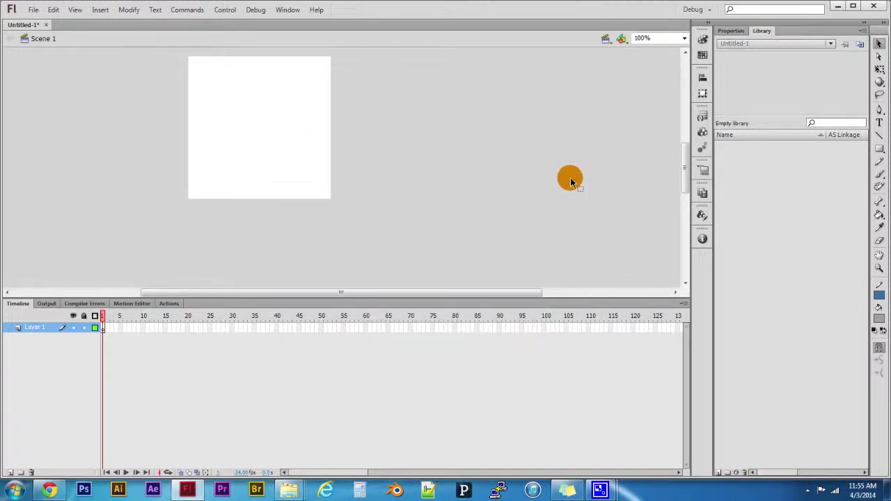
drag(426, 296, 405, 293)
mouse_move(684, 154)
mouse_down()
mouse_move(679, 127)
mouse_move(680, 141)
mouse_up()
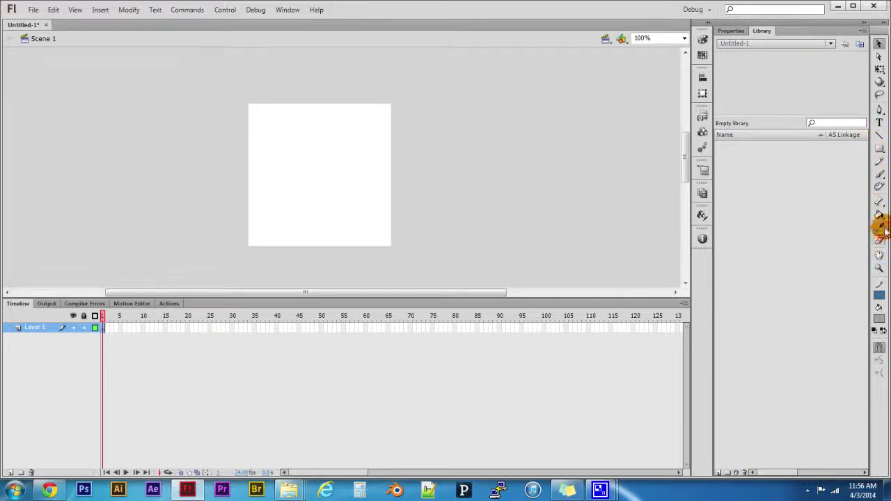
Sketch a trial spiral with the Pencil tool and three freehand curves with the Brush tool on the stage.
click(104, 333)
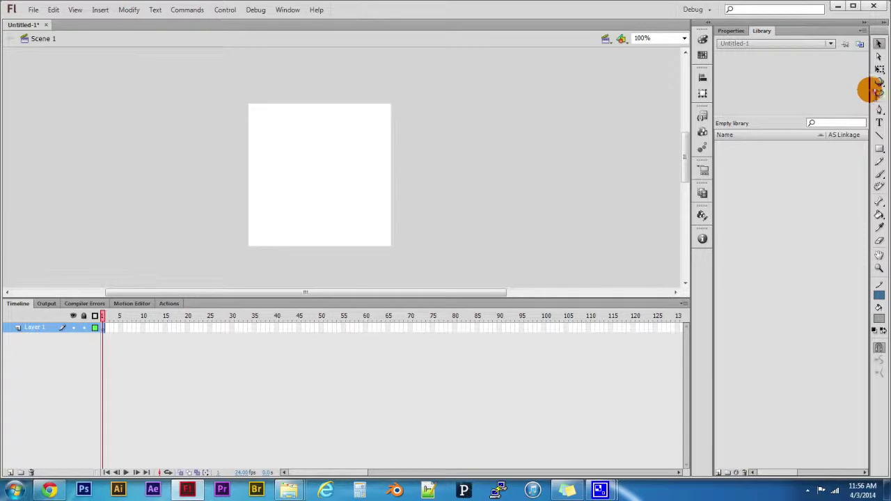
click(879, 162)
mouse_move(313, 141)
mouse_down()
mouse_move(295, 159)
mouse_move(334, 146)
mouse_move(318, 120)
mouse_up()
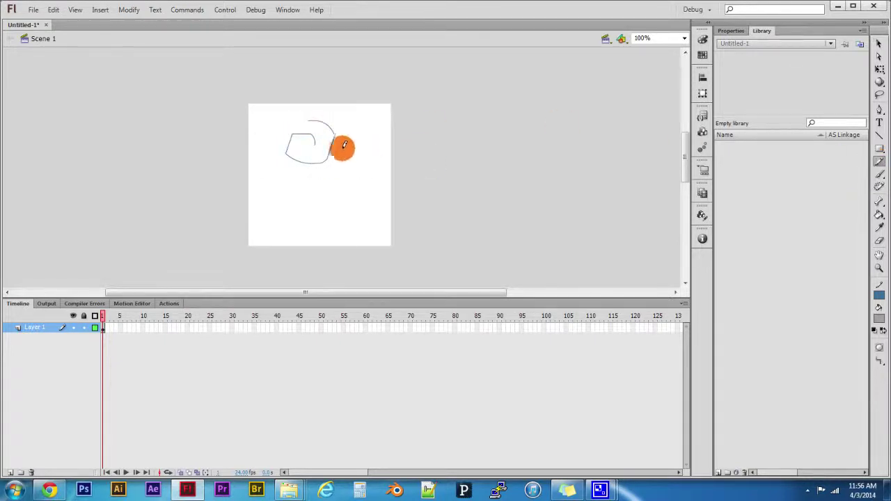
click(879, 174)
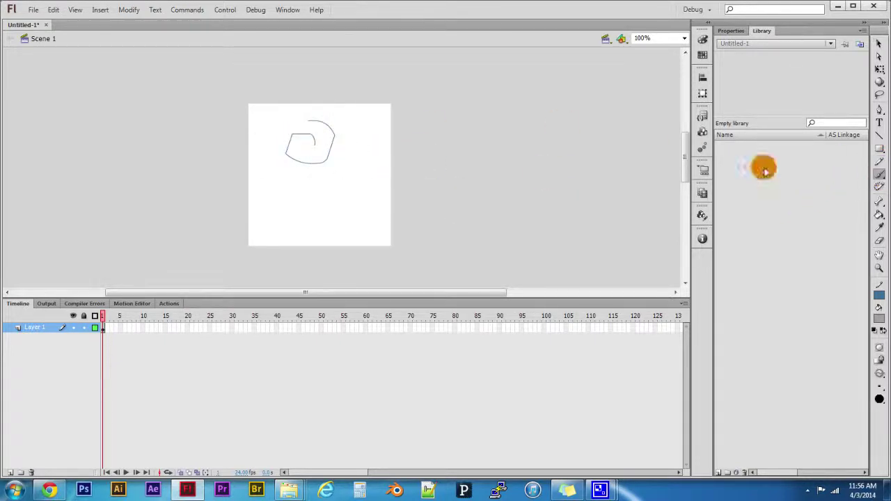
mouse_move(339, 117)
mouse_down()
mouse_move(360, 137)
mouse_move(347, 167)
mouse_move(367, 213)
mouse_up()
mouse_move(304, 212)
mouse_down()
mouse_move(319, 185)
mouse_move(309, 225)
mouse_up()
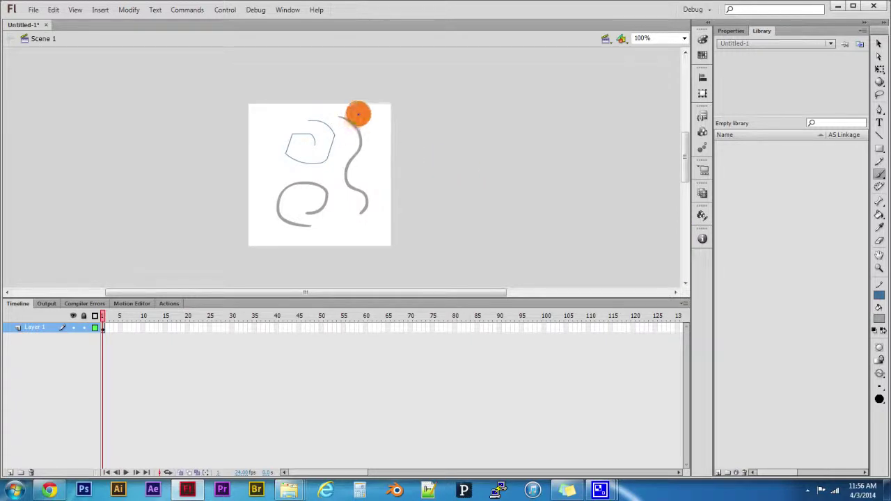
mouse_move(359, 110)
mouse_down()
mouse_move(372, 129)
mouse_move(369, 187)
mouse_up()
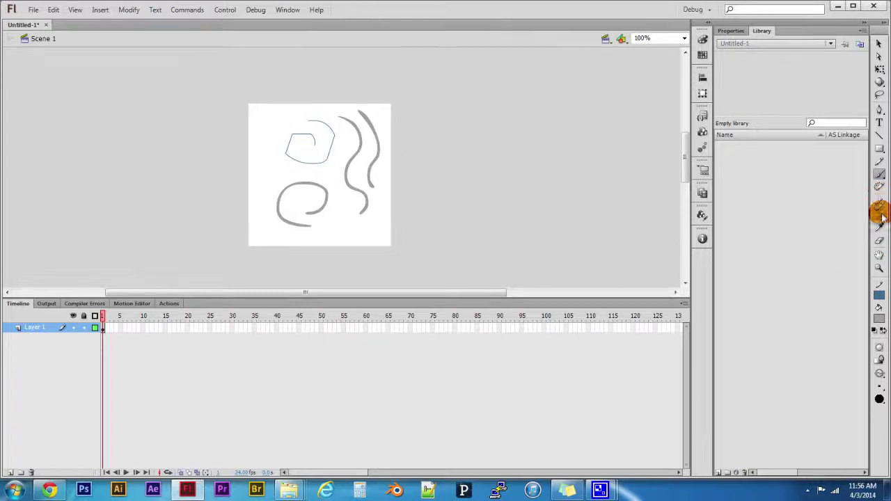
Erase parts of the brush curves with the Eraser tool and delete all remaining artwork from the stage.
click(880, 241)
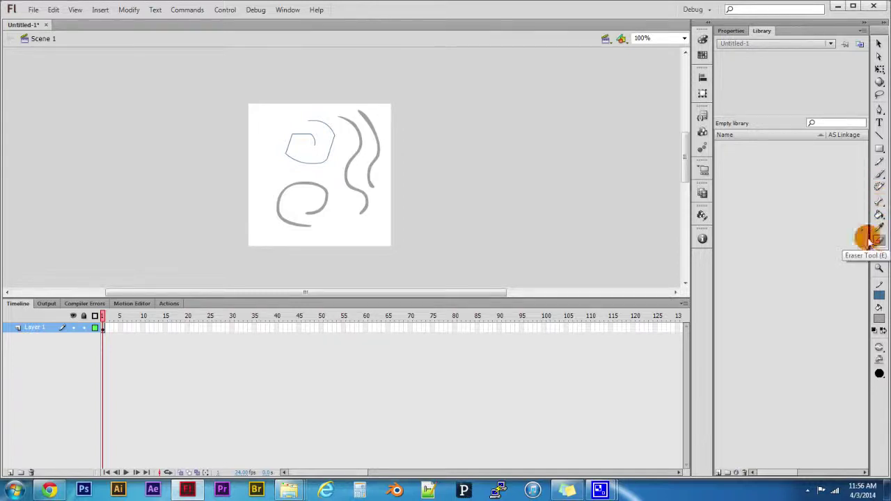
mouse_move(311, 211)
mouse_down()
mouse_move(322, 186)
mouse_move(299, 185)
mouse_move(314, 183)
mouse_move(314, 206)
mouse_move(341, 205)
mouse_move(354, 216)
mouse_move(362, 207)
mouse_move(344, 185)
mouse_move(350, 163)
mouse_move(364, 208)
mouse_move(352, 164)
mouse_move(362, 138)
mouse_move(380, 146)
mouse_move(369, 168)
mouse_move(377, 135)
mouse_move(390, 185)
mouse_up()
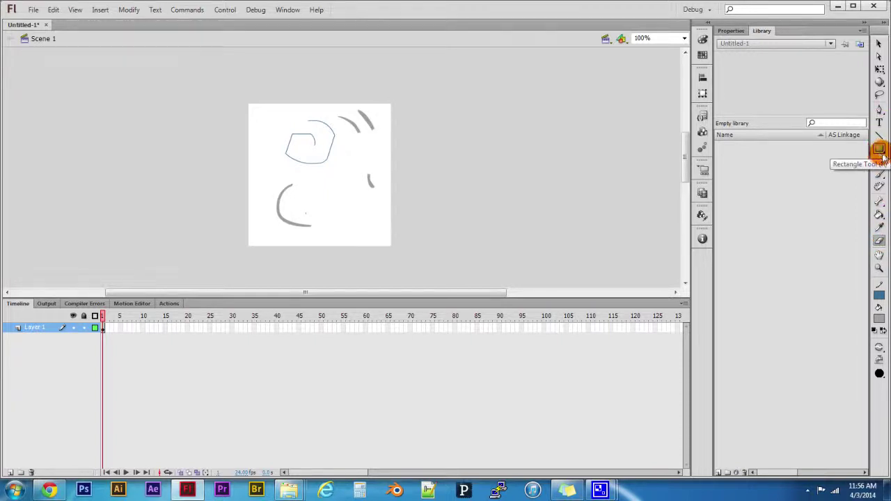
click(878, 44)
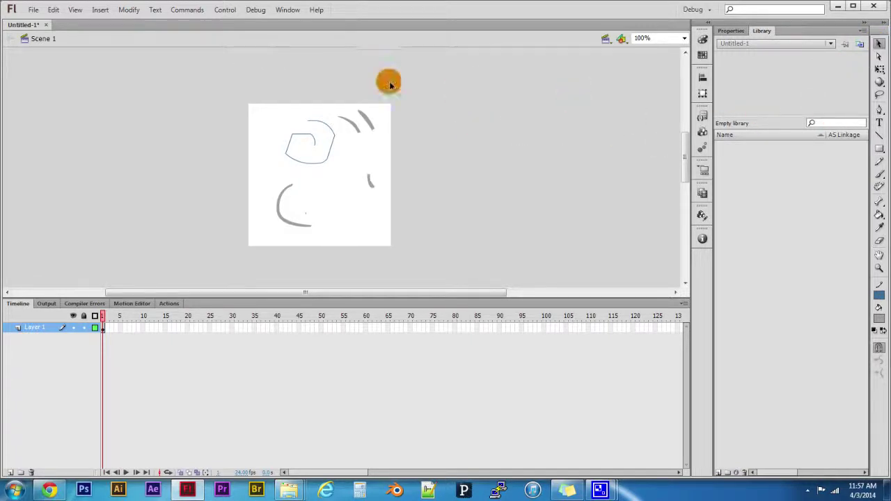
drag(225, 91, 418, 257)
click(879, 44)
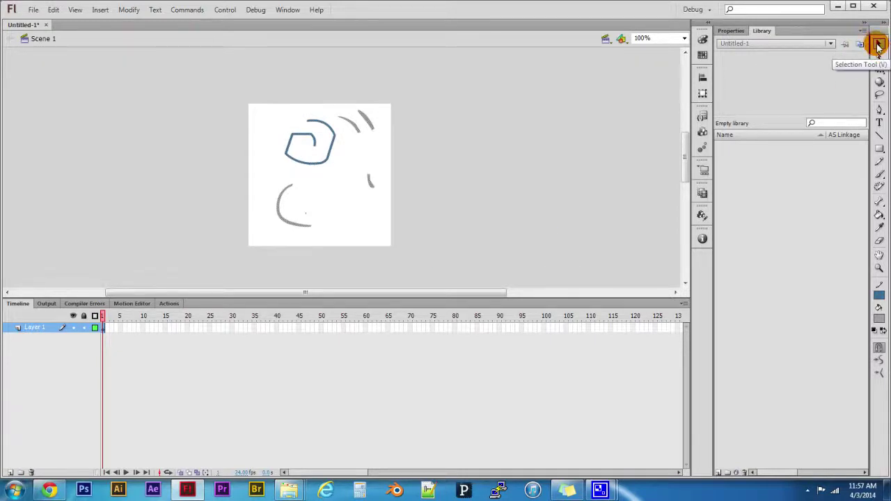
click(378, 138)
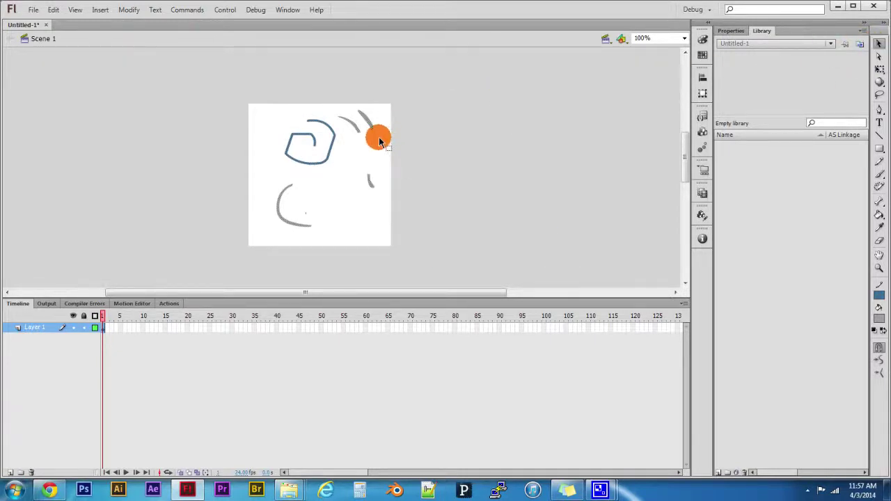
key(ctrl+a)
key(Delete)
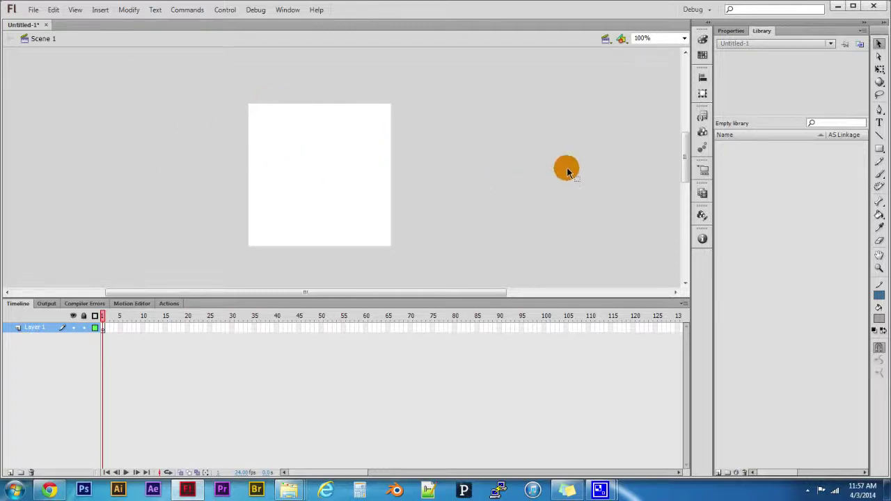
Draw a character in frame 1 with the Brush tool: an oval body and two legs spread mid-stride, the front toe raised.
click(881, 175)
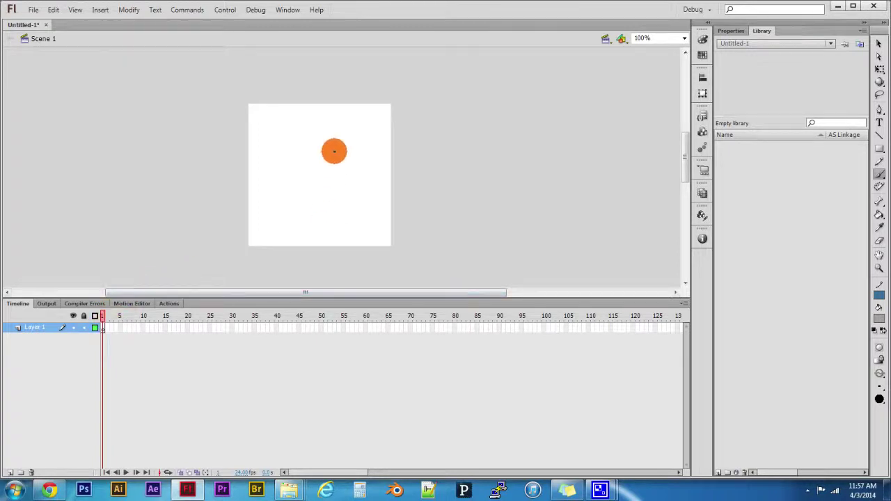
mouse_move(330, 144)
mouse_down()
mouse_move(302, 155)
mouse_move(300, 175)
mouse_move(315, 184)
mouse_move(337, 162)
mouse_up()
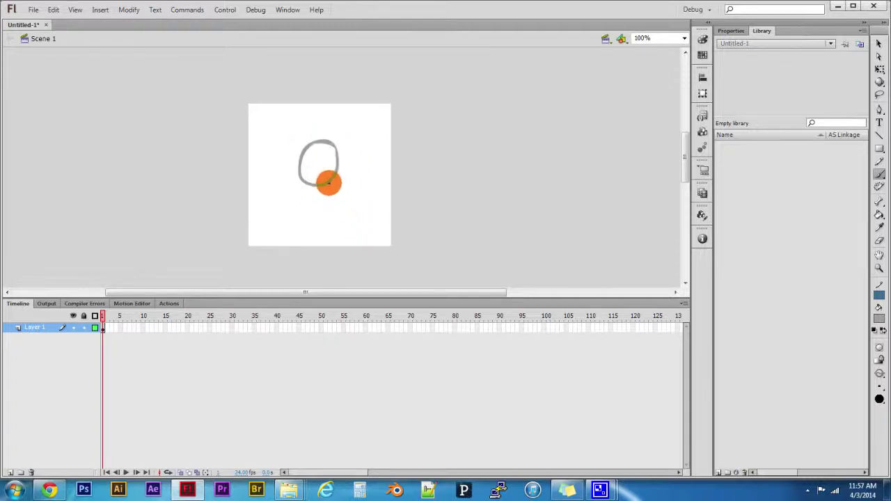
drag(329, 183, 345, 215)
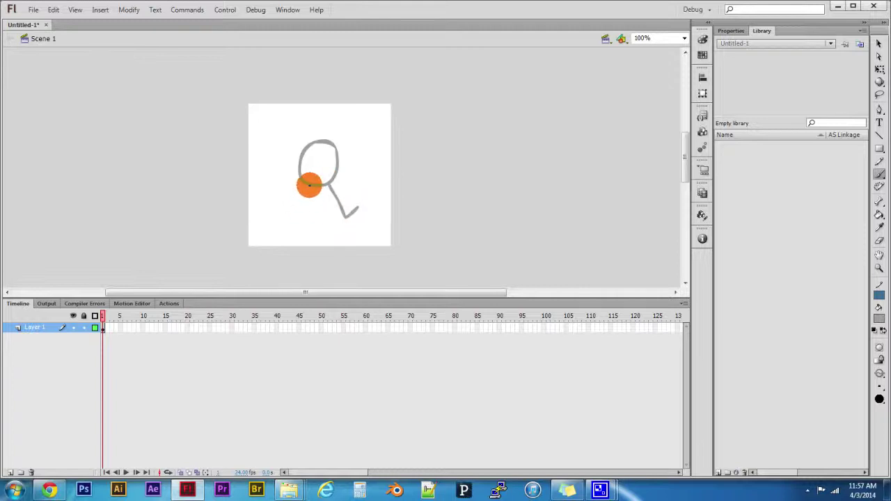
mouse_move(309, 184)
mouse_down()
mouse_move(293, 213)
mouse_move(303, 217)
mouse_up()
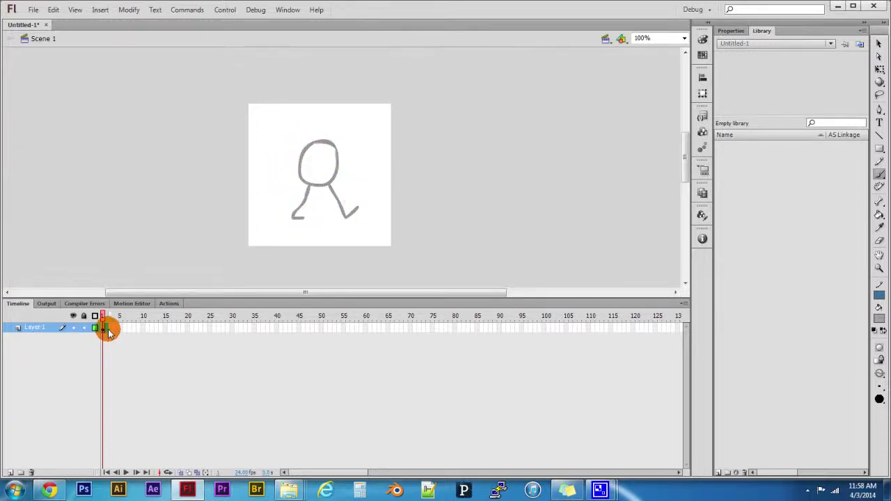
Insert a blank keyframe at frame 2 of Layer 1 and turn on onion skinning.
right_click(108, 332)
click(108, 333)
right_click(108, 334)
click(111, 332)
right_click(108, 333)
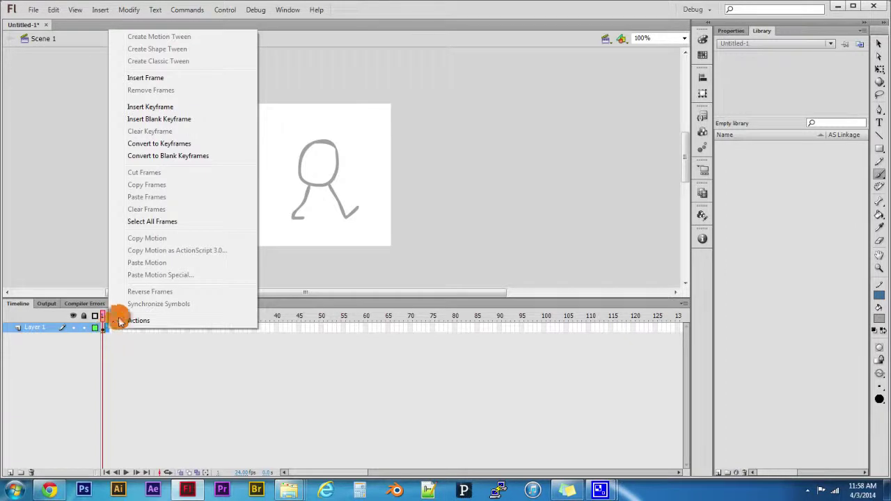
click(181, 122)
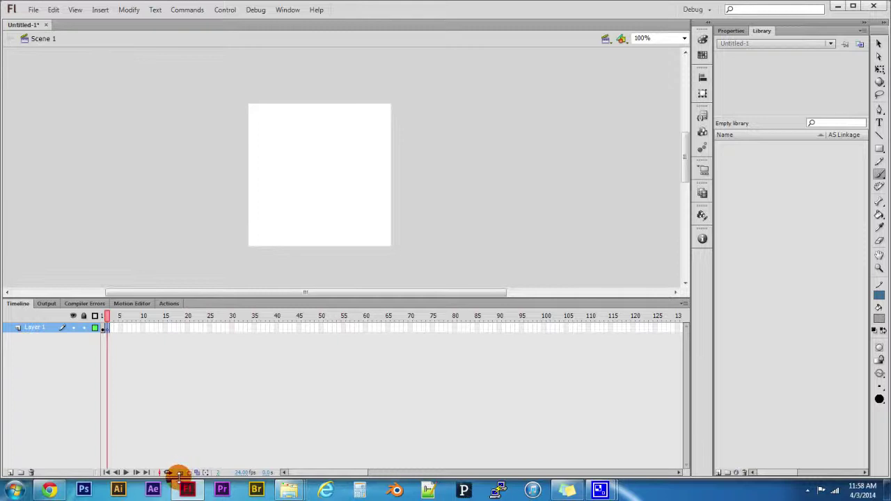
click(180, 474)
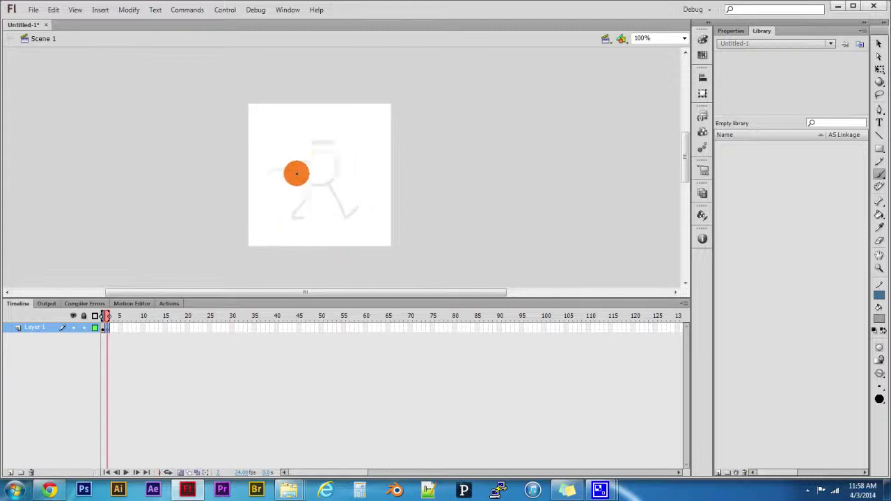
Draw the second walking pose in frame 2, tracing the oval body, planting the front foot flat and stretching the rear leg back.
mouse_move(334, 145)
mouse_down()
mouse_move(319, 140)
mouse_move(302, 149)
mouse_move(299, 174)
mouse_move(318, 186)
mouse_move(334, 175)
mouse_move(338, 153)
mouse_move(329, 142)
mouse_up()
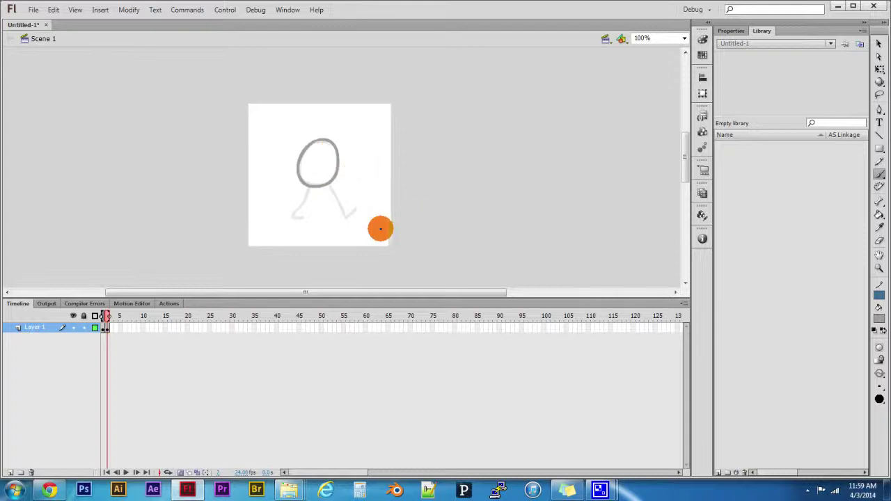
mouse_move(327, 184)
mouse_down()
mouse_move(335, 216)
mouse_move(346, 216)
mouse_up()
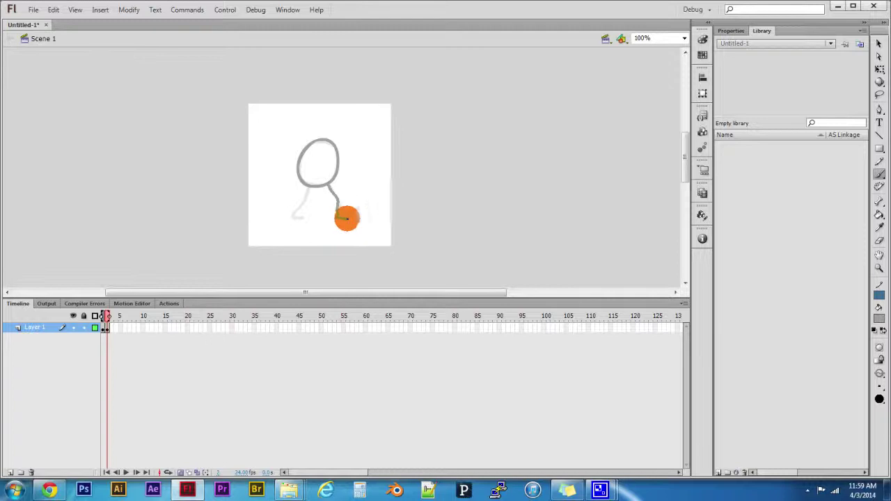
drag(306, 188, 287, 223)
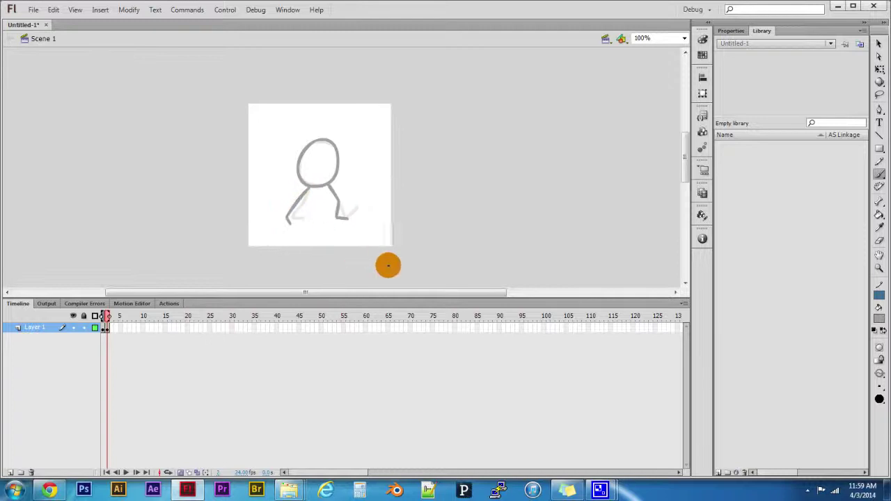
Insert a blank keyframe at frame 3 of Layer 1.
drag(108, 319, 108, 318)
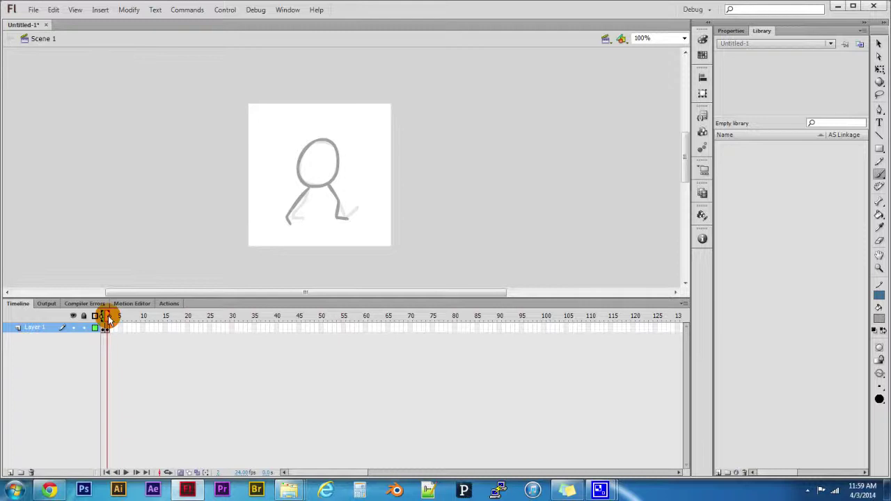
drag(109, 319, 115, 330)
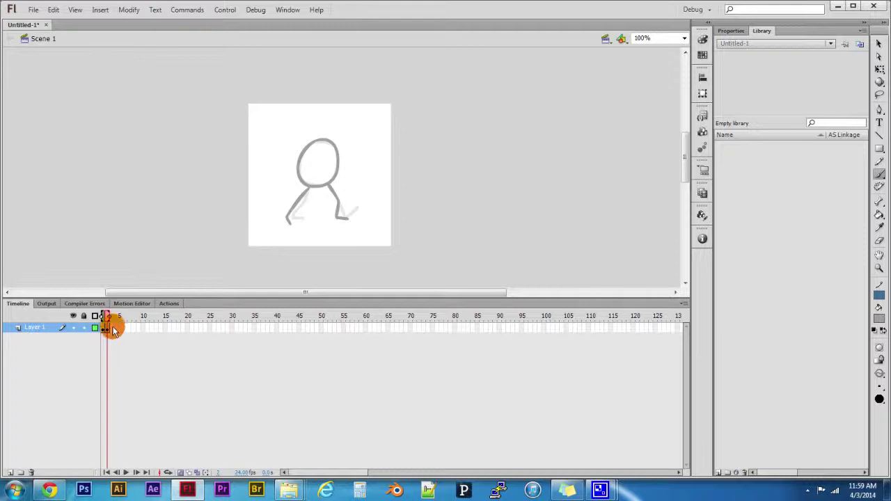
right_click(113, 330)
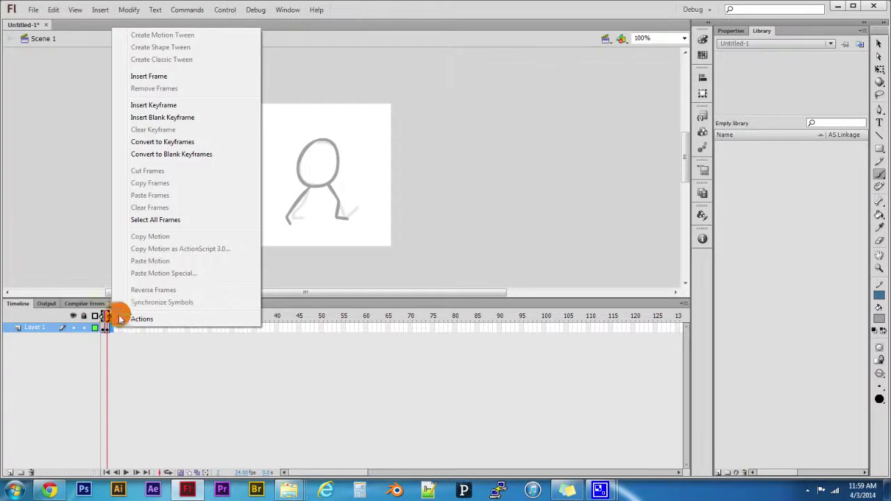
click(184, 118)
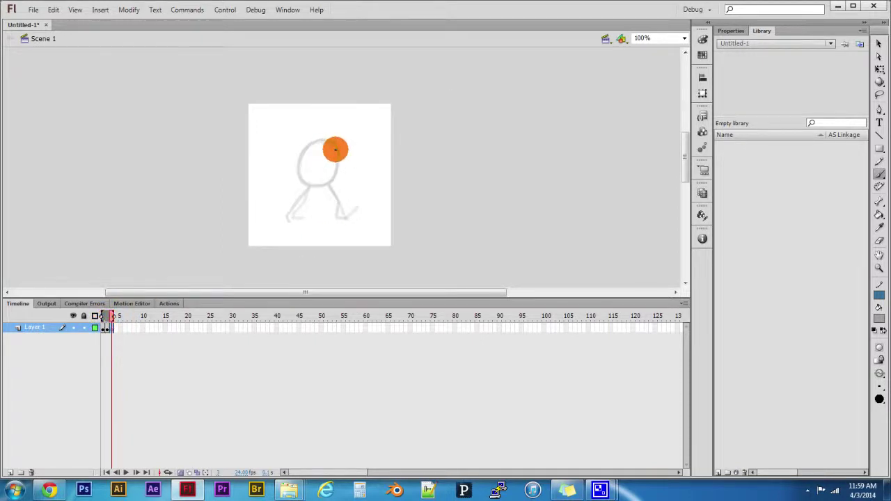
Draw the third walking pose in frame 3, tracing the oval body with one leg straight beneath it and the other bent at the knee.
mouse_move(335, 149)
mouse_down()
mouse_move(324, 139)
mouse_move(305, 145)
mouse_move(299, 173)
mouse_move(313, 186)
mouse_move(335, 179)
mouse_move(332, 147)
mouse_move(323, 166)
mouse_up()
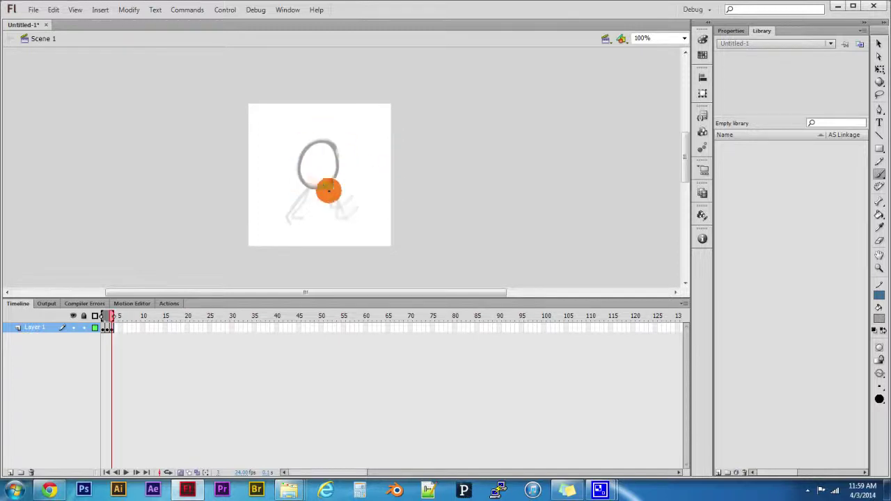
drag(326, 186, 328, 218)
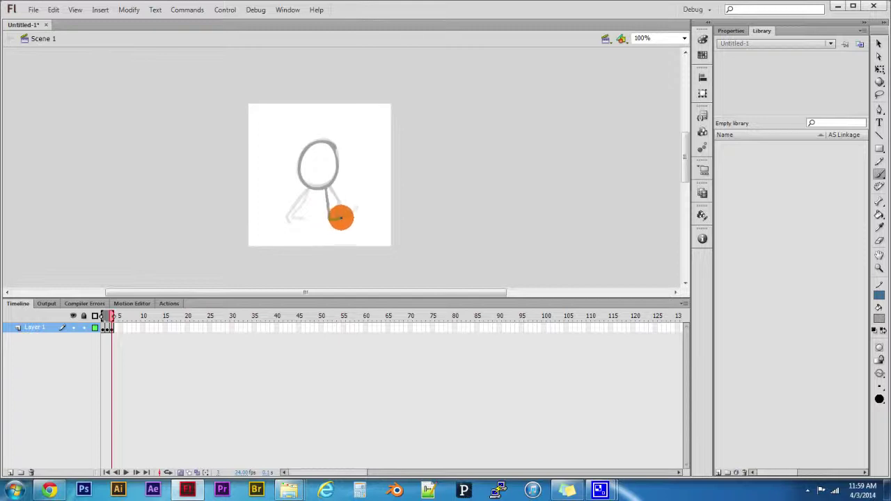
mouse_move(323, 202)
mouse_down()
mouse_move(308, 213)
mouse_move(314, 221)
mouse_up()
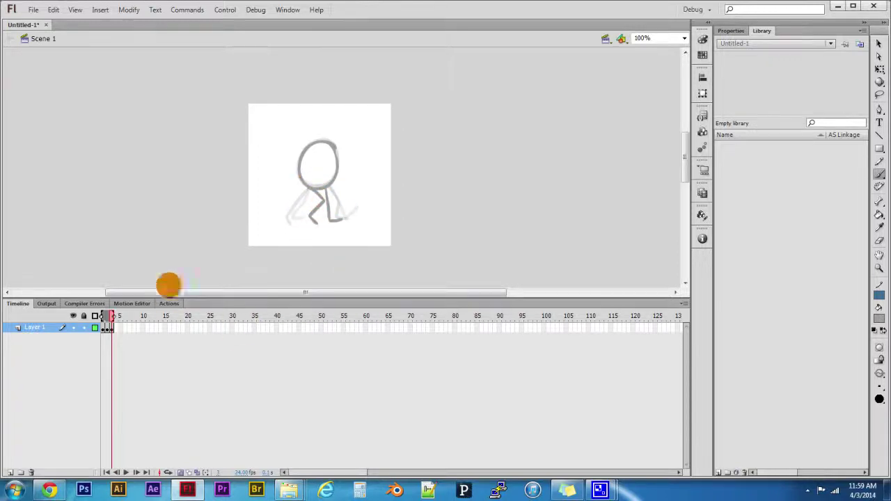
Insert a blank keyframe at frame 4 of Layer 1.
mouse_move(110, 317)
mouse_down()
mouse_move(100, 313)
mouse_move(132, 322)
mouse_move(114, 313)
mouse_move(119, 318)
mouse_up()
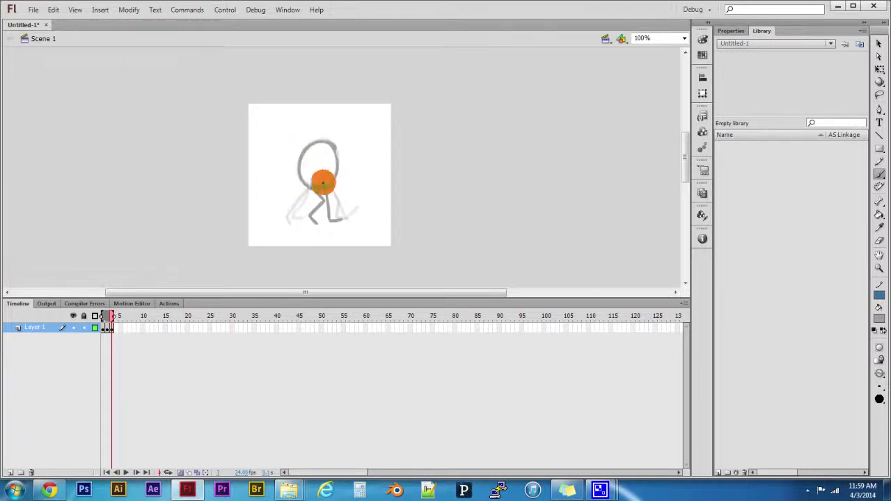
click(114, 318)
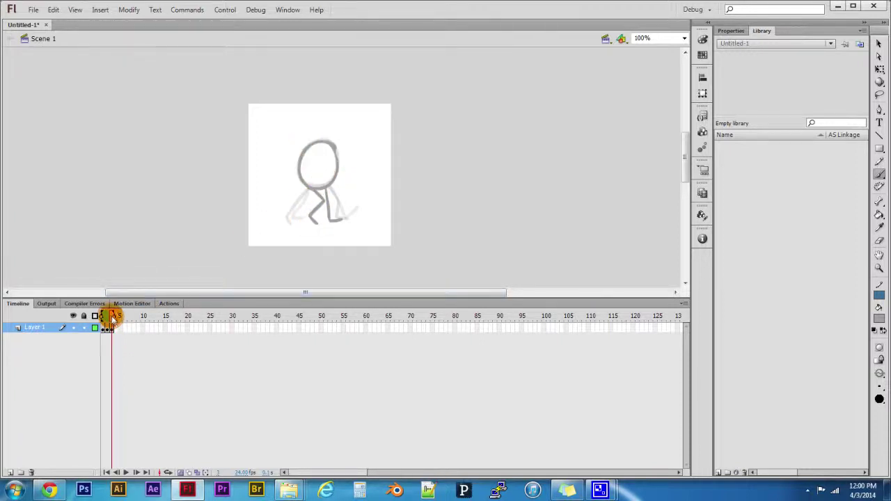
drag(112, 318, 327, 194)
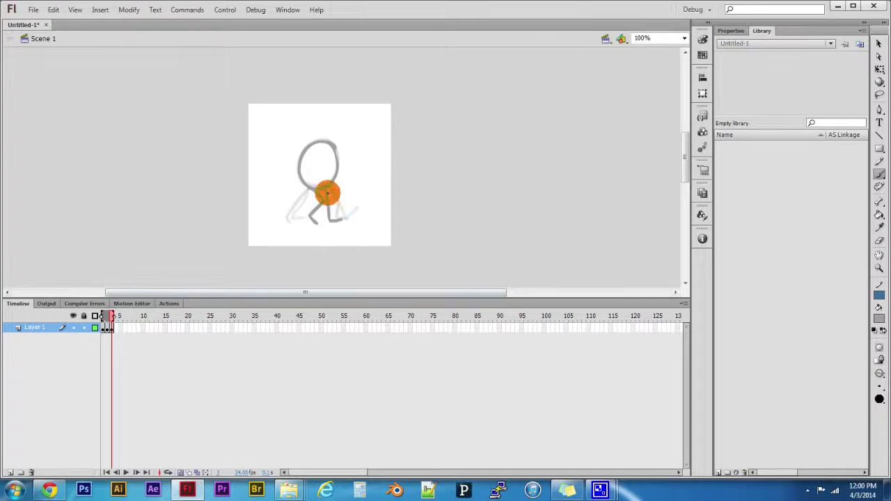
right_click(115, 330)
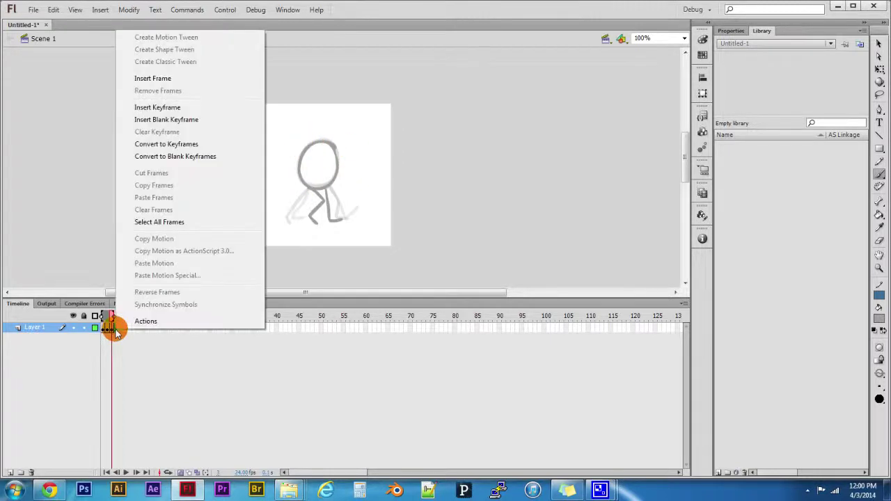
click(172, 120)
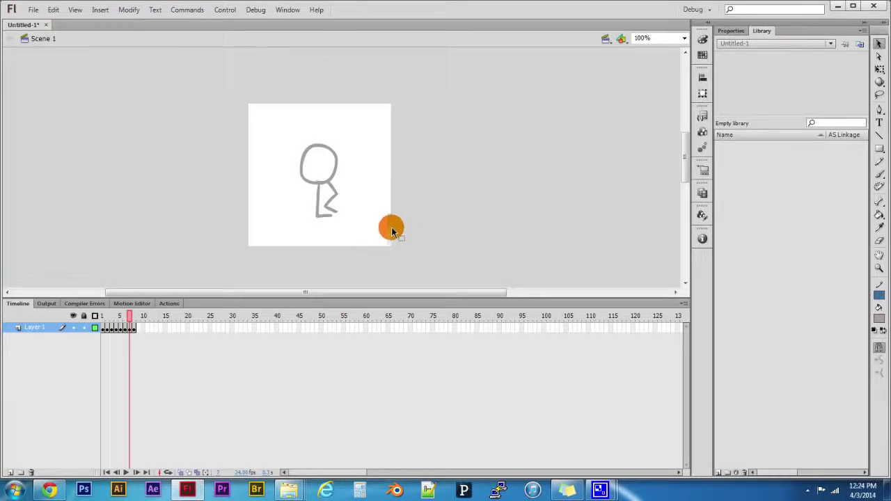
Scrub through the eight frames of Layer 1 to examine how the legs and body change between the walking poses.
mouse_move(130, 318)
mouse_down()
mouse_move(106, 317)
mouse_move(140, 317)
mouse_move(103, 317)
mouse_move(139, 320)
mouse_up()
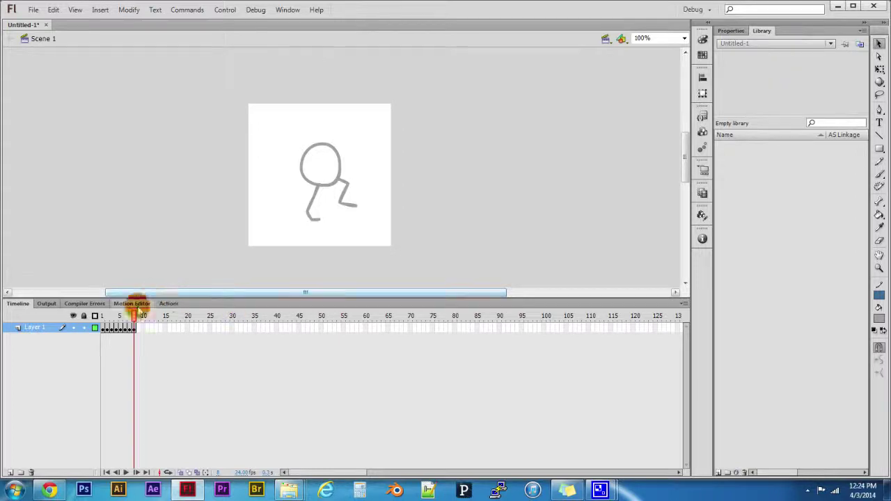
drag(133, 319, 103, 321)
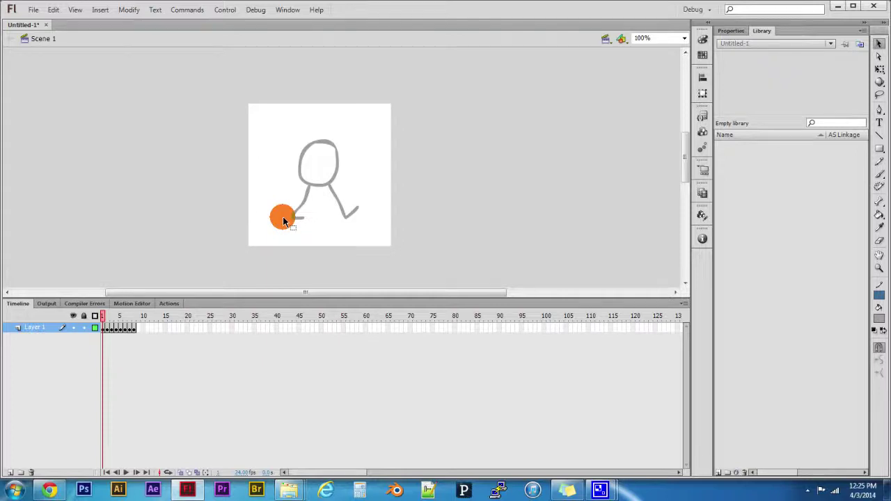
drag(115, 317, 143, 319)
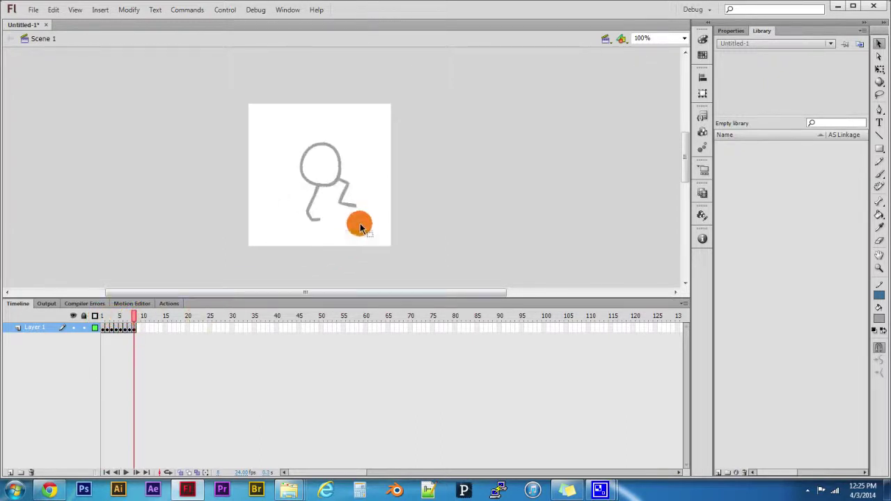
mouse_move(119, 315)
mouse_down()
mouse_move(103, 319)
mouse_move(140, 321)
mouse_up()
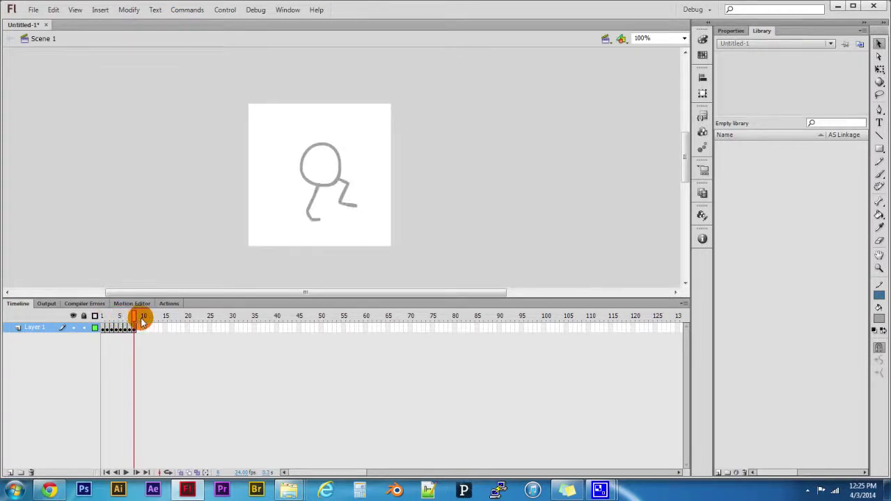
mouse_move(137, 320)
mouse_down()
mouse_move(103, 317)
mouse_move(137, 322)
mouse_up()
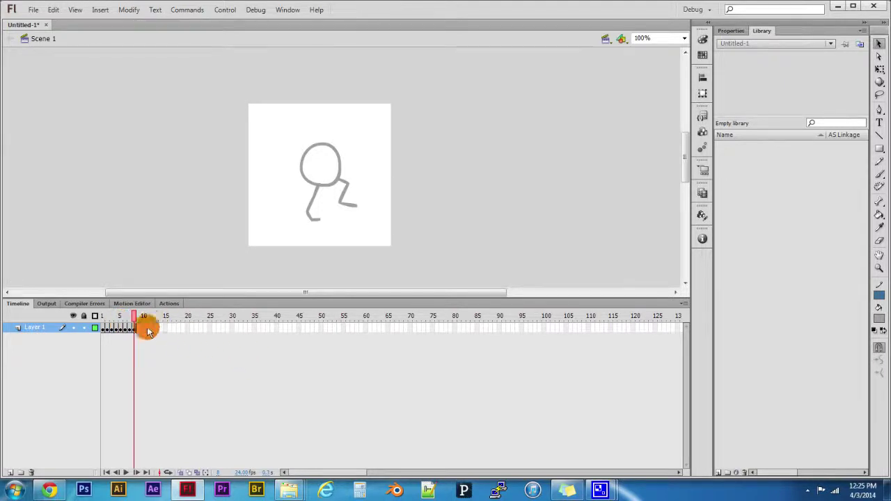
mouse_move(132, 330)
mouse_down()
mouse_move(103, 331)
mouse_move(120, 318)
mouse_move(134, 320)
mouse_move(115, 332)
mouse_up()
click(110, 318)
click(351, 239)
click(332, 148)
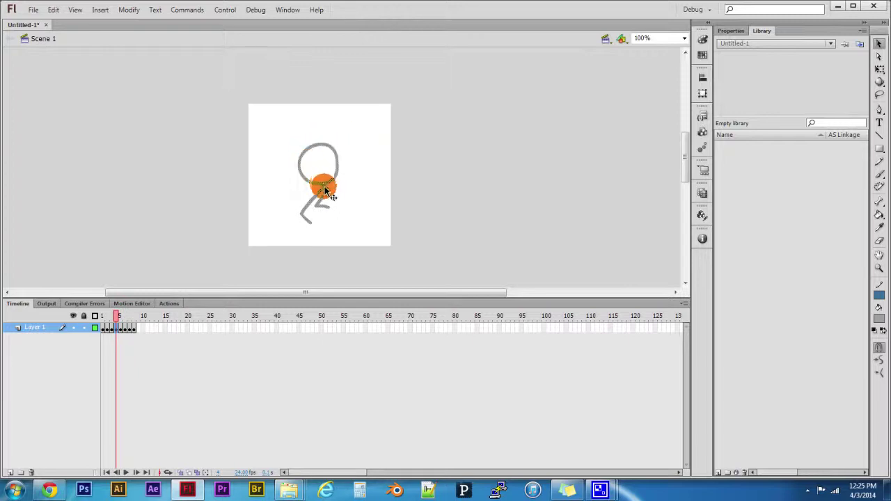
drag(115, 329, 135, 332)
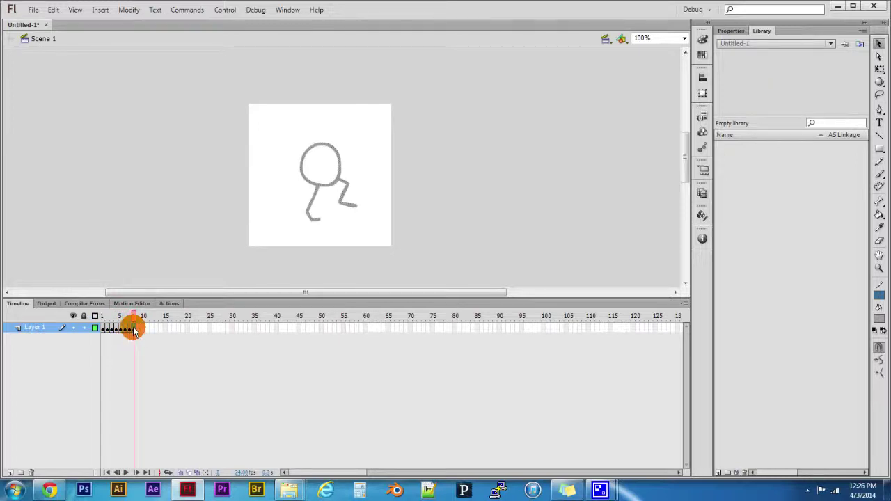
Preview the walk animation, turn on looped playback and set the loop range to frames 1 to 8.
click(126, 473)
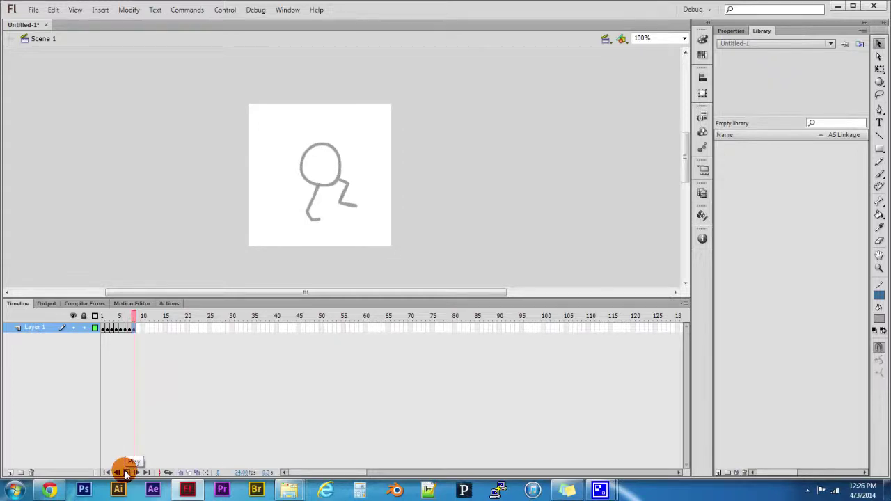
click(126, 473)
click(126, 473)
click(127, 473)
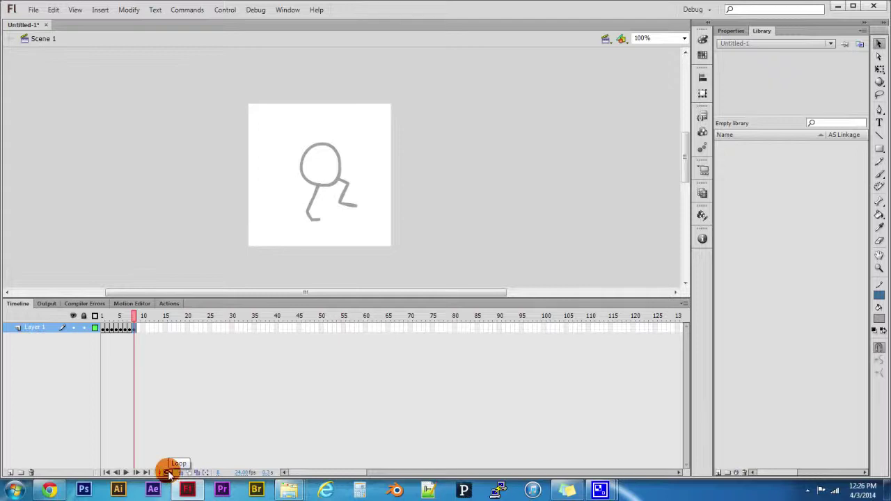
click(167, 473)
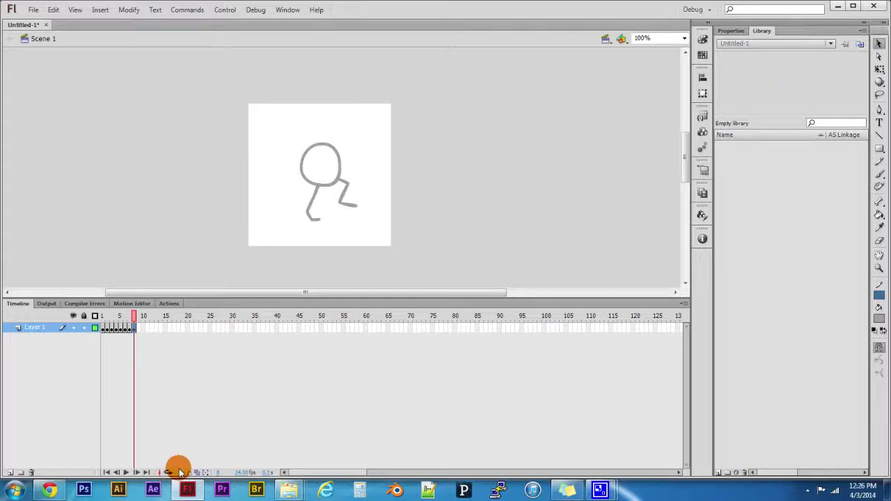
click(168, 473)
click(104, 318)
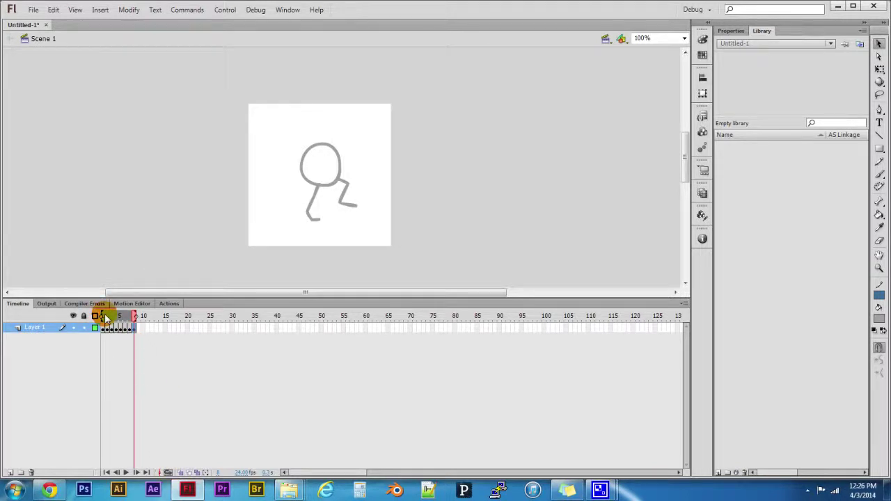
drag(101, 318, 136, 317)
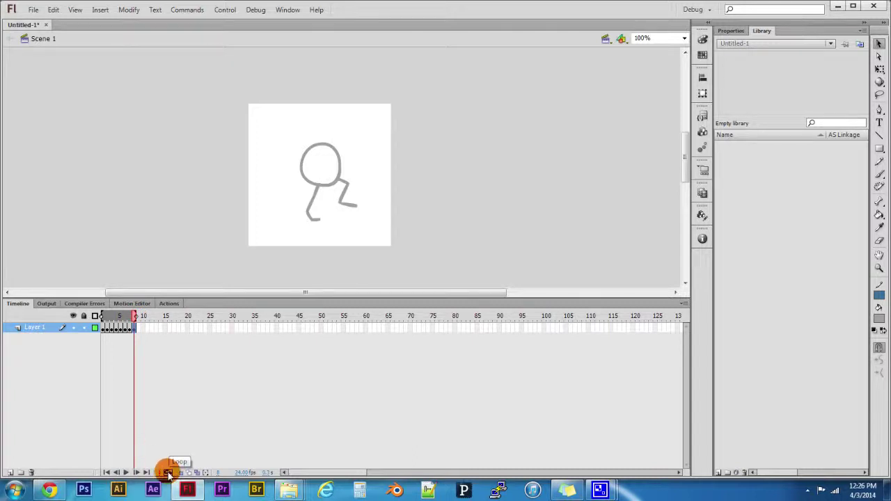
Play the looped walk cycle and set the frame rate to 5 fps.
click(128, 473)
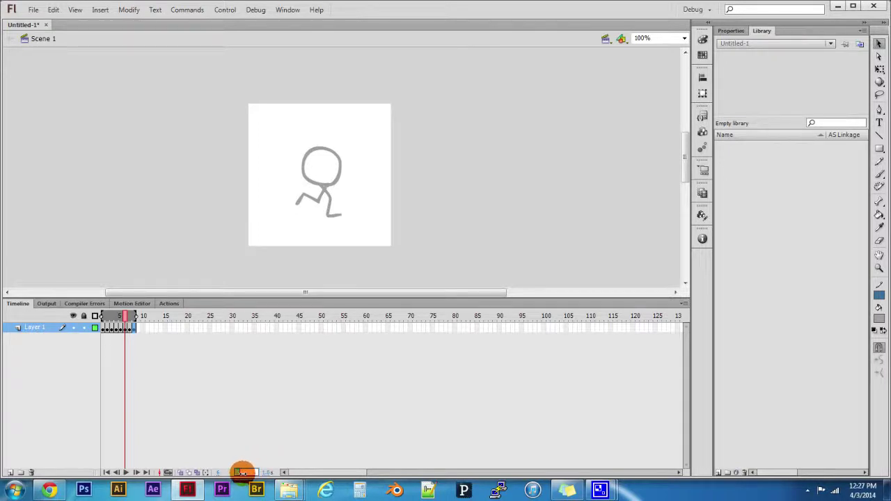
drag(243, 473, 258, 471)
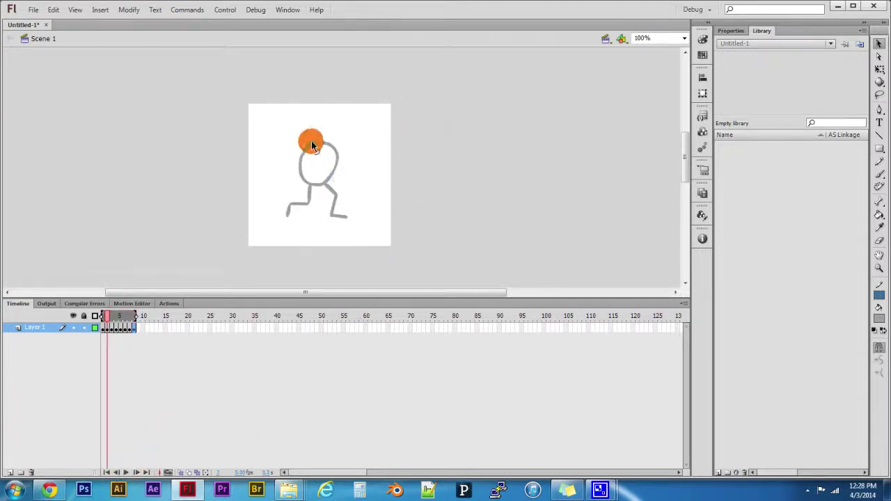
Compare the body's position and the leg poses across the frames, and replay the walk cycle at 5 fps.
drag(104, 315, 129, 316)
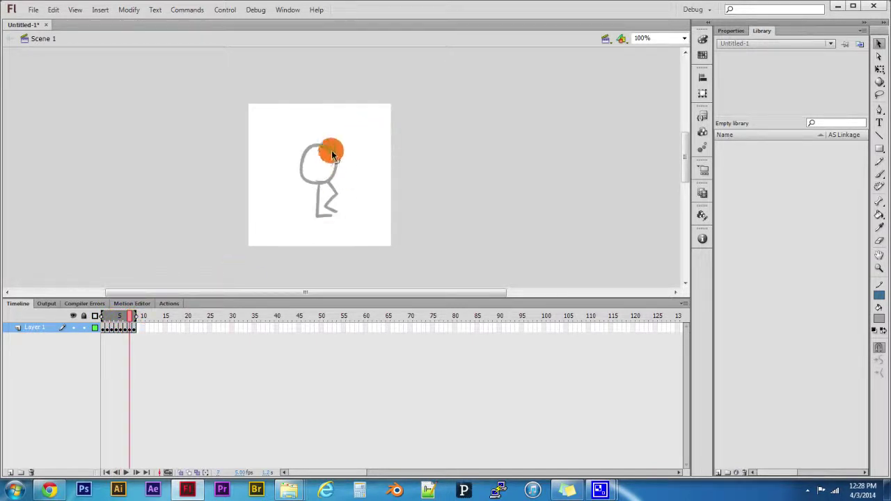
click(135, 316)
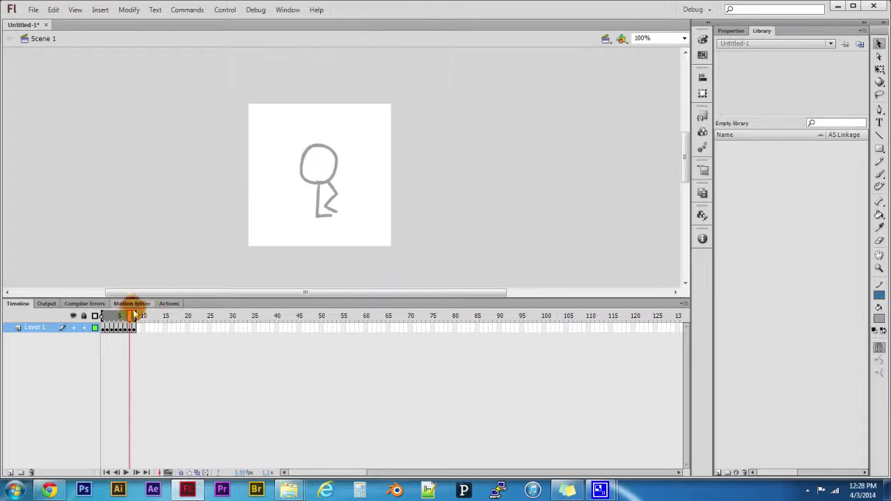
drag(132, 316, 120, 317)
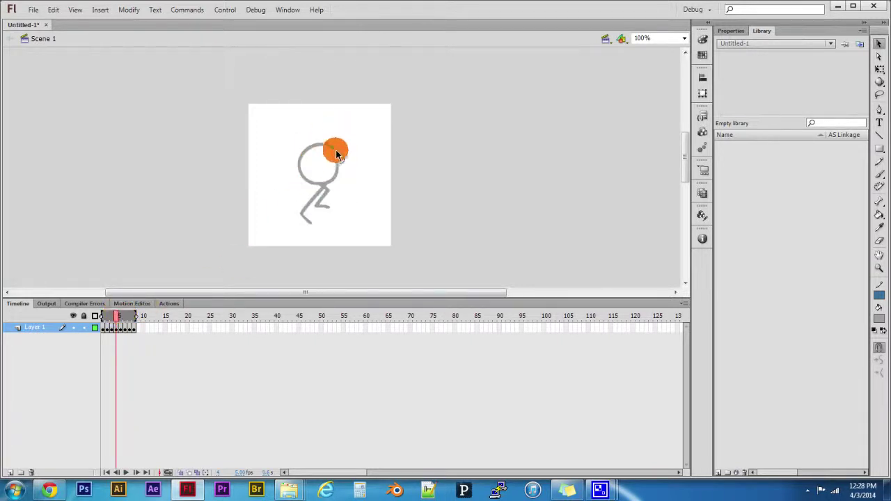
click(115, 317)
mouse_move(118, 317)
mouse_down()
mouse_move(107, 317)
mouse_move(143, 317)
mouse_move(112, 317)
mouse_move(132, 317)
mouse_up()
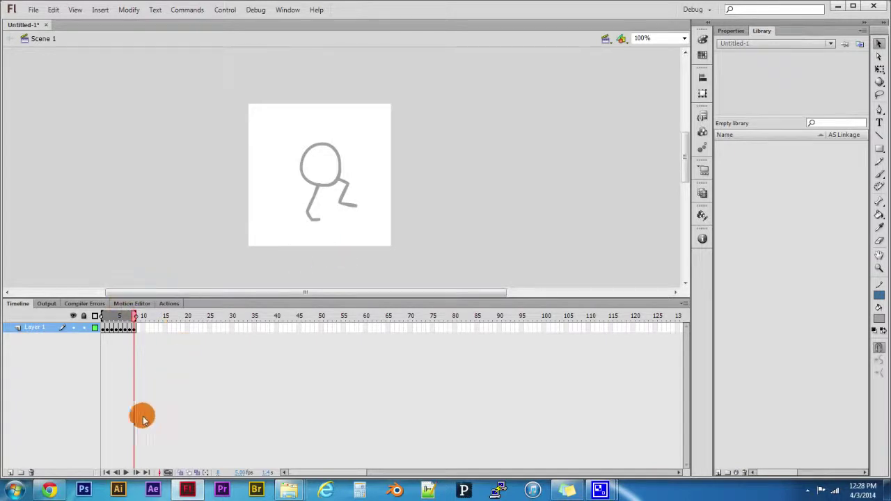
click(126, 472)
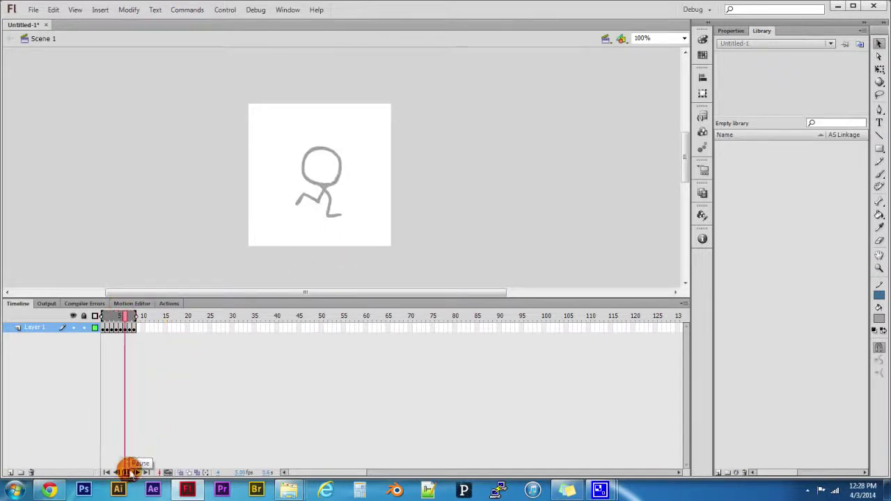
click(444, 282)
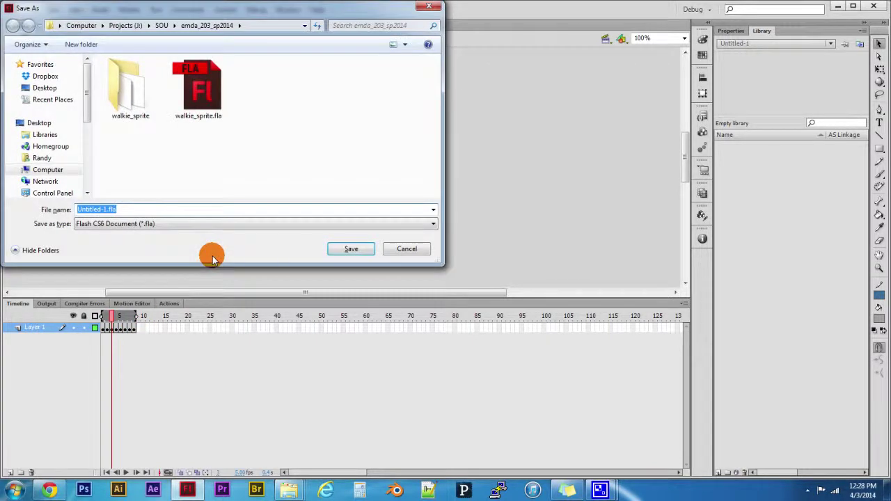
Save the document as sprite1 in Flash CS6 Document format in the emda_203_sp2014 folder.
click(409, 248)
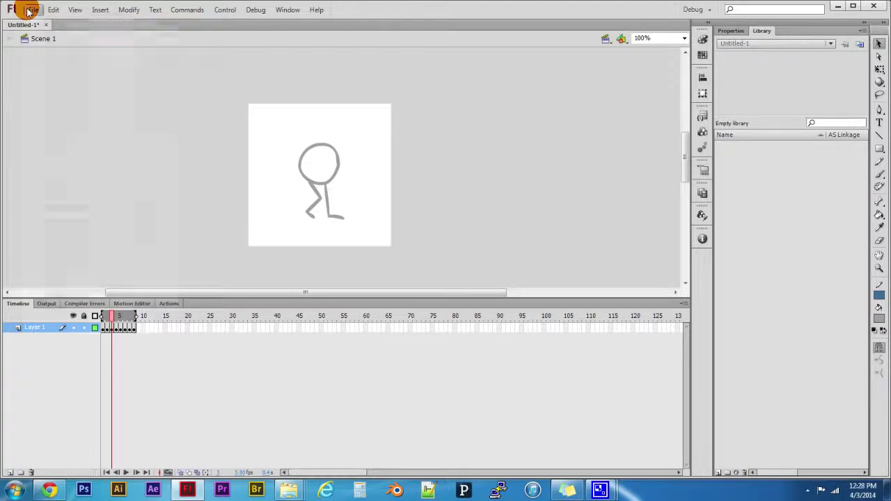
click(28, 12)
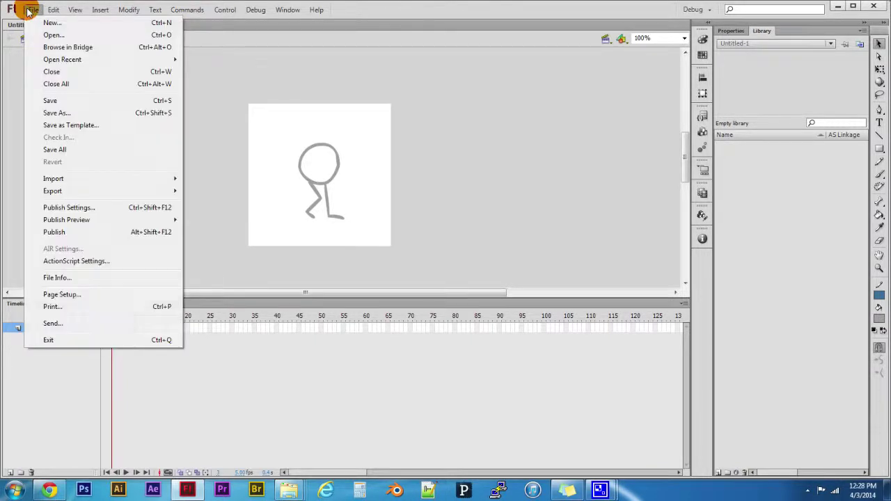
click(59, 114)
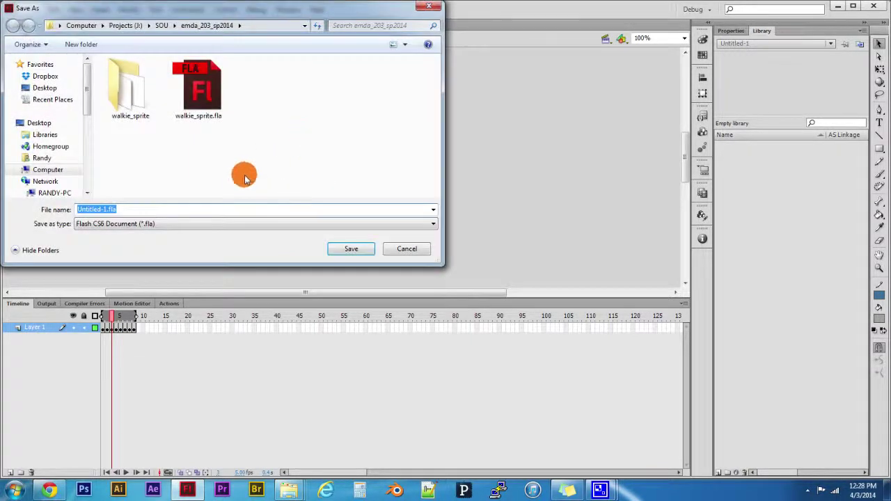
text(sprite1)
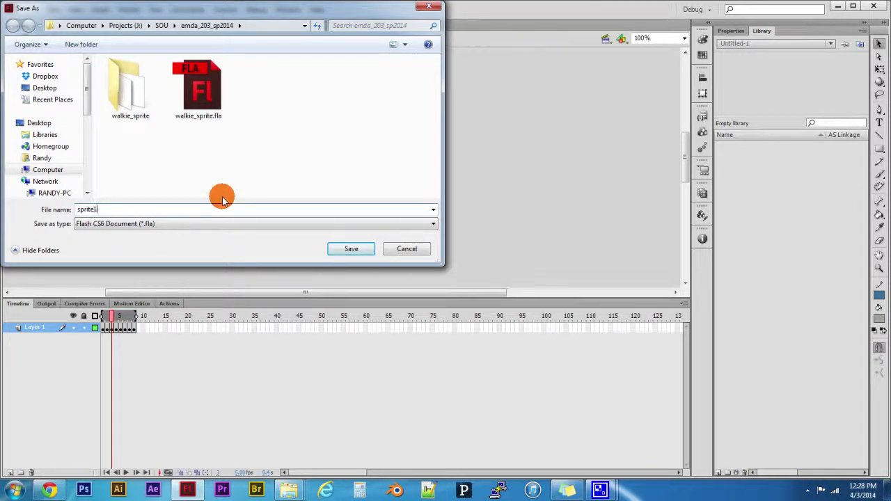
key(Return)
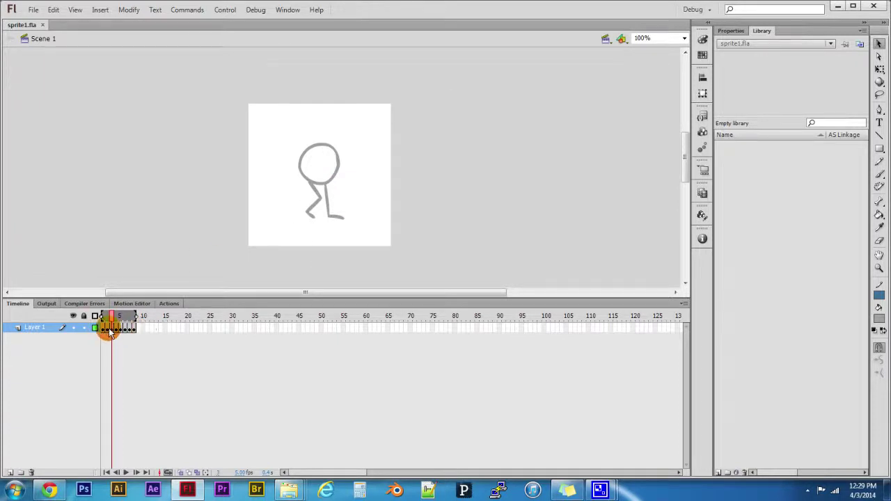
Start a movie export of the walk cycle into the emda_203_sp2014 folder with Animated GIF as the file type.
click(33, 10)
mouse_move(64, 189)
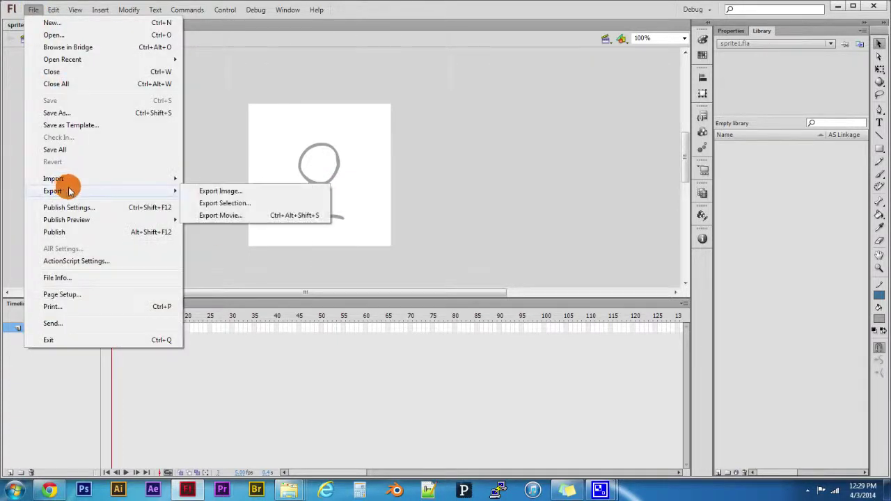
click(209, 215)
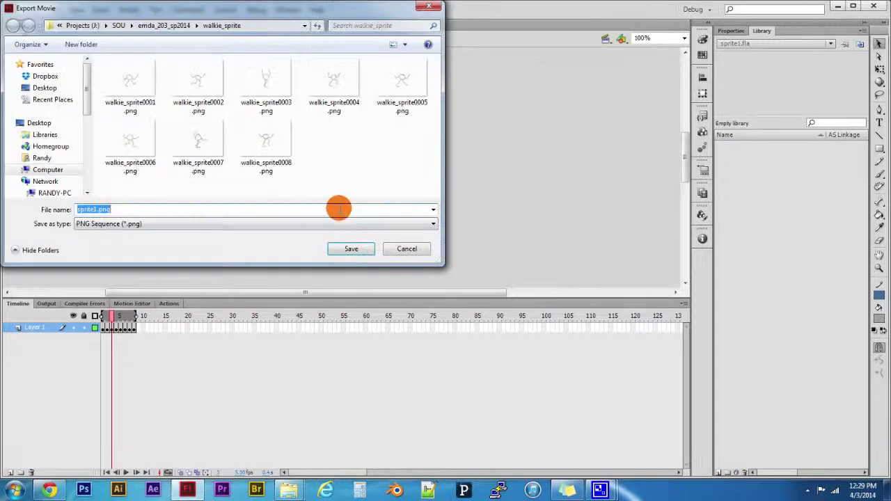
click(167, 25)
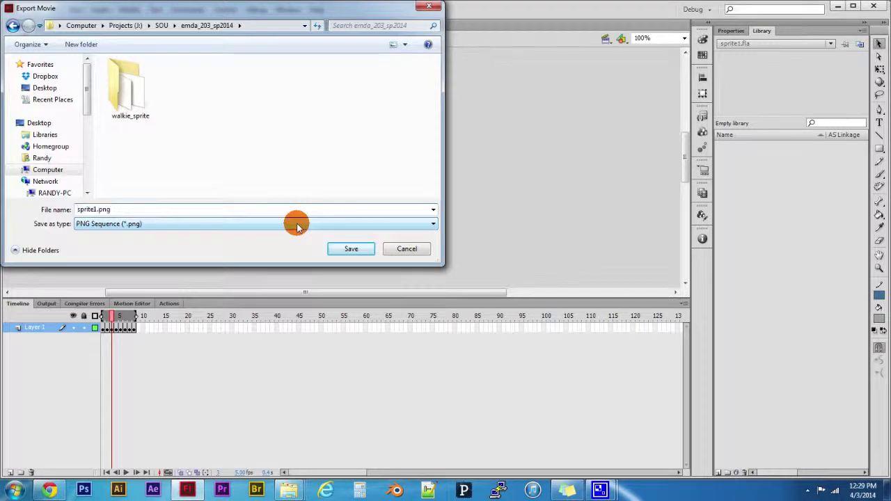
click(296, 226)
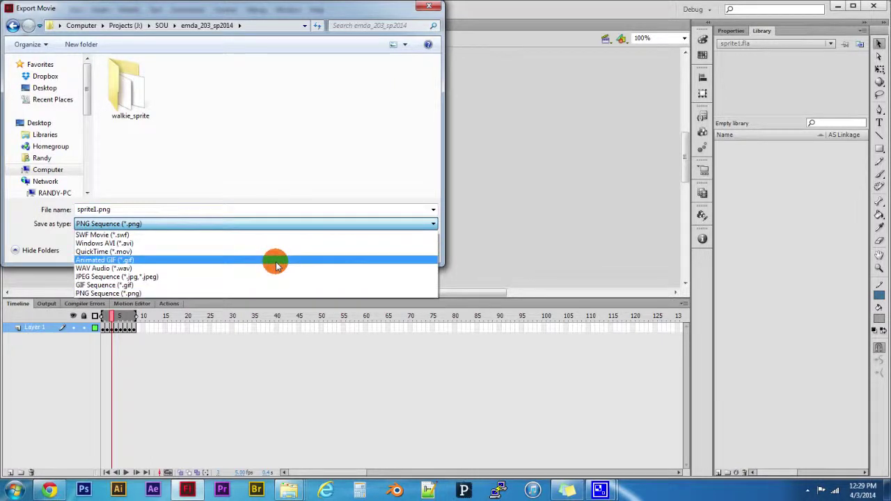
click(275, 265)
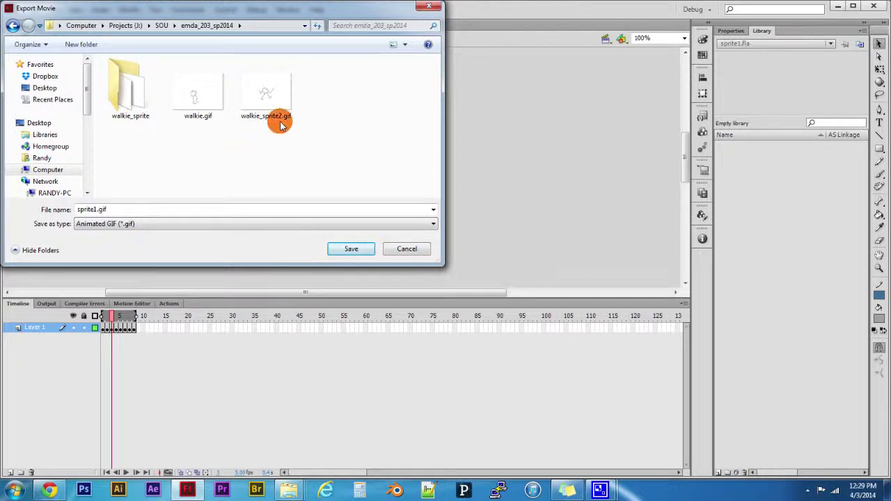
Name the file mrwalker.gif and export it at 256 by 256 pixels, 72 dpi, with 0 repetitions so it loops forever.
double_click(92, 209)
mouse_move(92, 209)
mouse_down()
mouse_move(63, 199)
mouse_move(79, 203)
mouse_up()
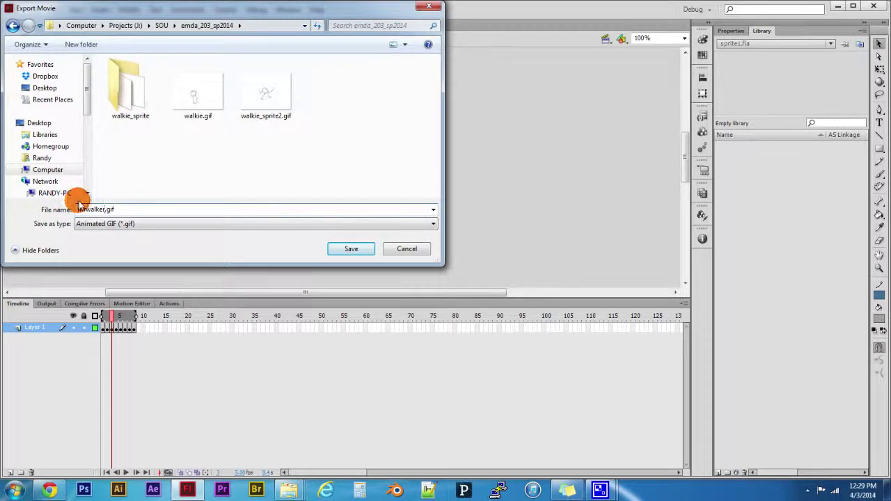
click(350, 249)
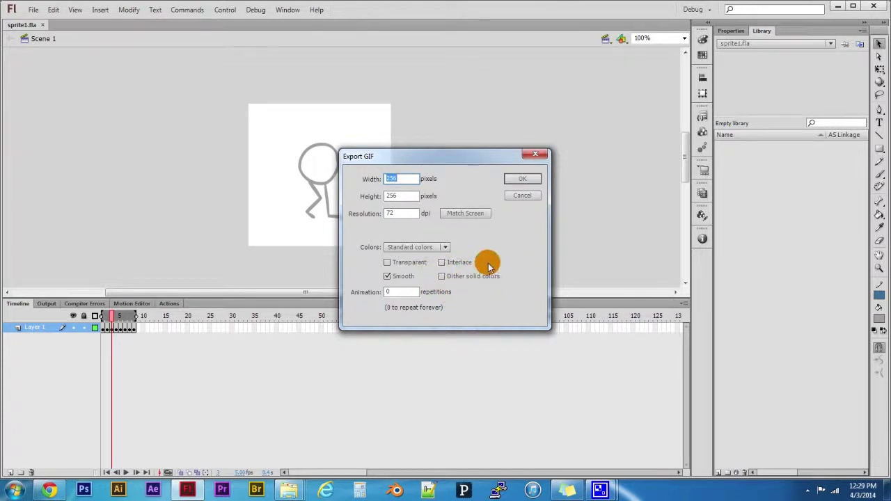
click(531, 181)
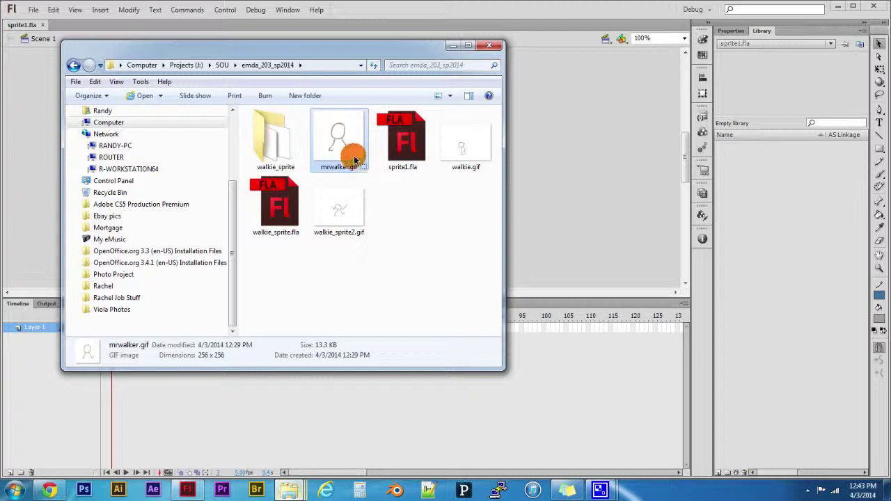
Open mrwalker.gif from the emda_203_sp2014 folder to check its looping playback, and close the viewer.
click(391, 202)
click(351, 142)
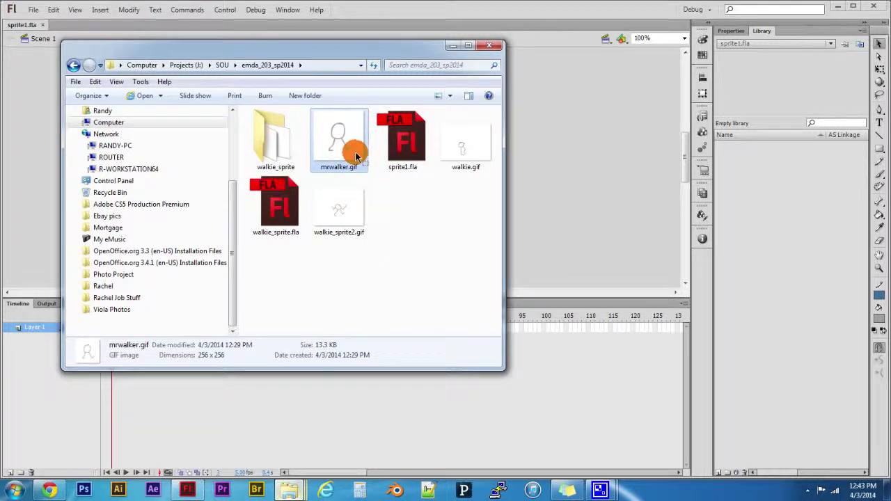
right_click(355, 154)
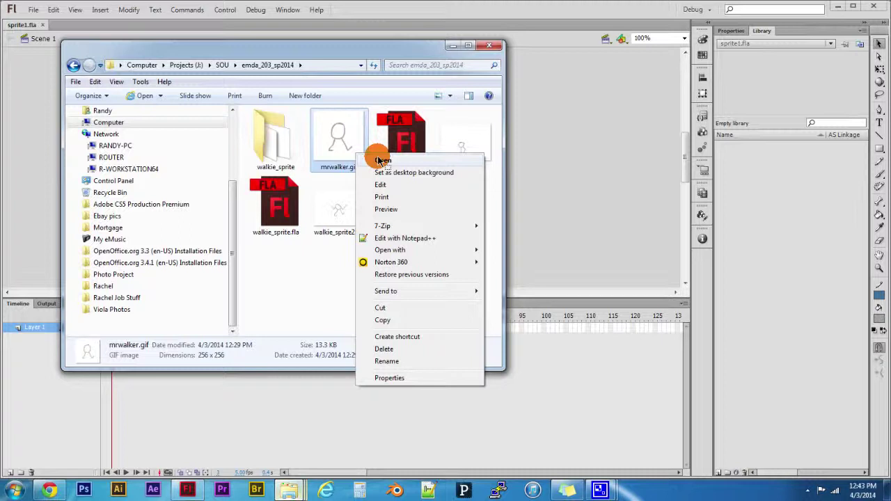
mouse_move(406, 254)
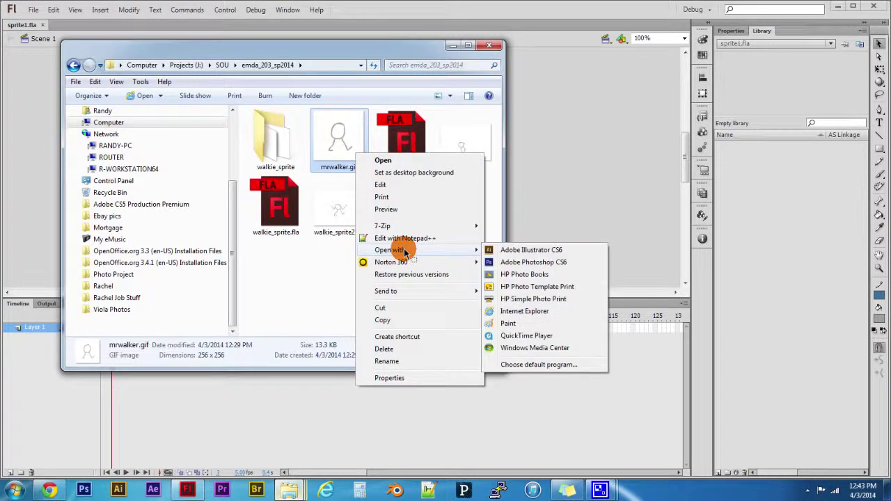
click(408, 165)
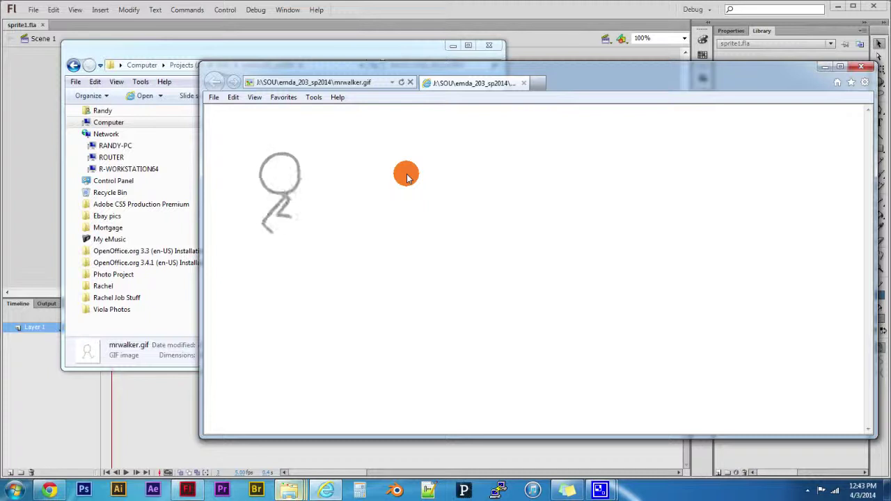
click(863, 67)
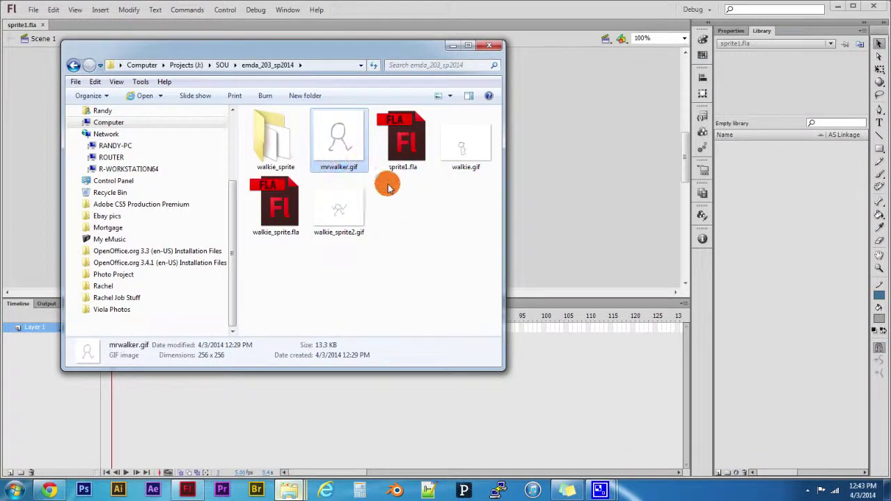
Look over the GIF files and the sprite1.fla source file in the emda_203_sp2014 folder.
click(464, 140)
click(348, 207)
click(351, 145)
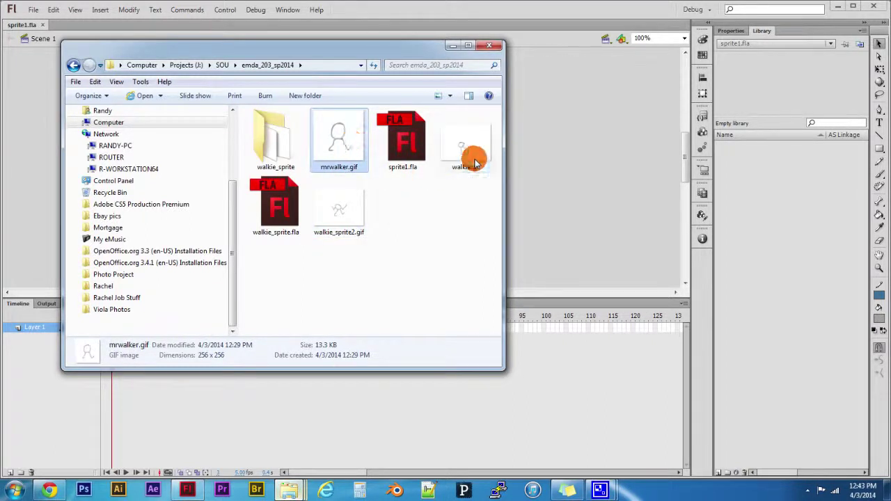
click(397, 148)
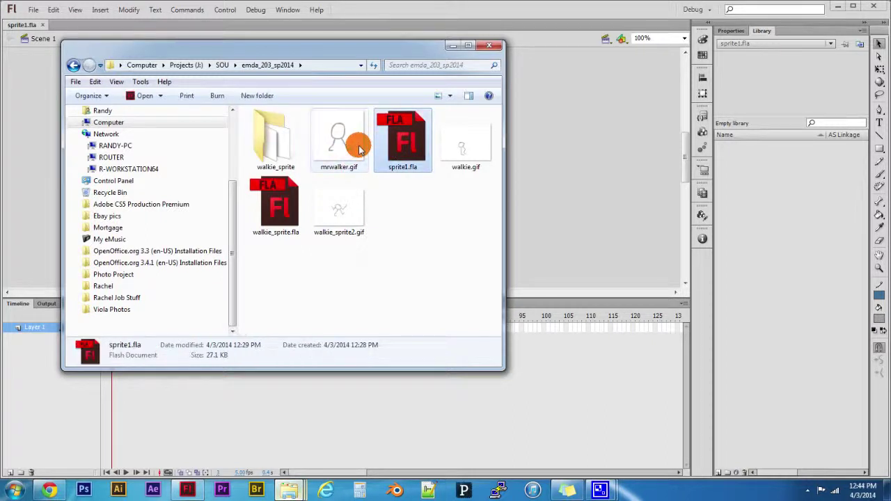
click(359, 149)
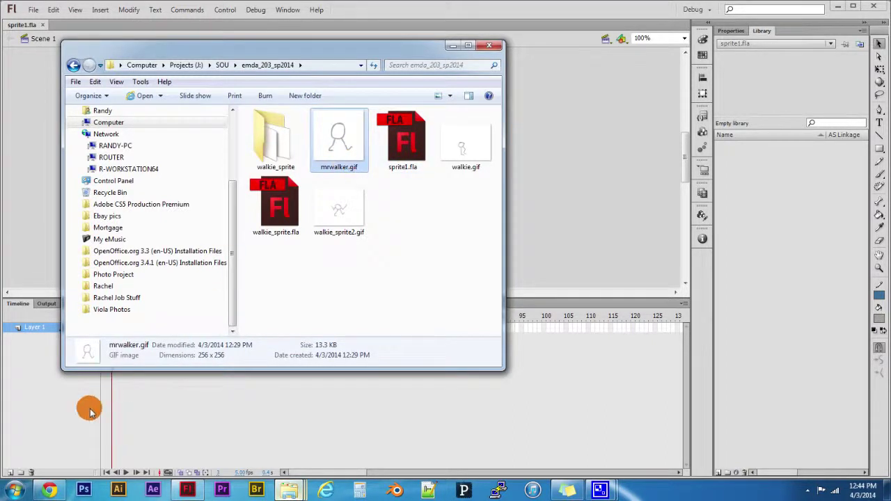
Switch to Tumblr in Chrome, start a photo post and add mrwalker.gif from the emda_203_sp2014 folder.
click(59, 488)
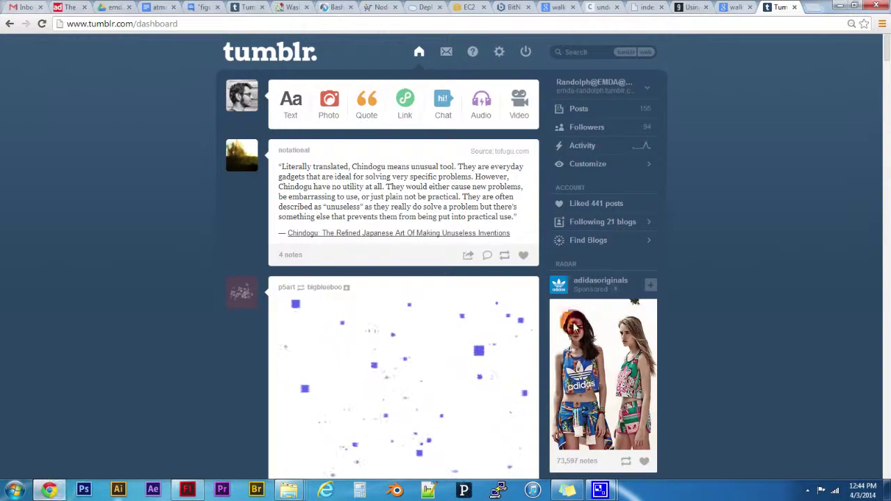
click(326, 103)
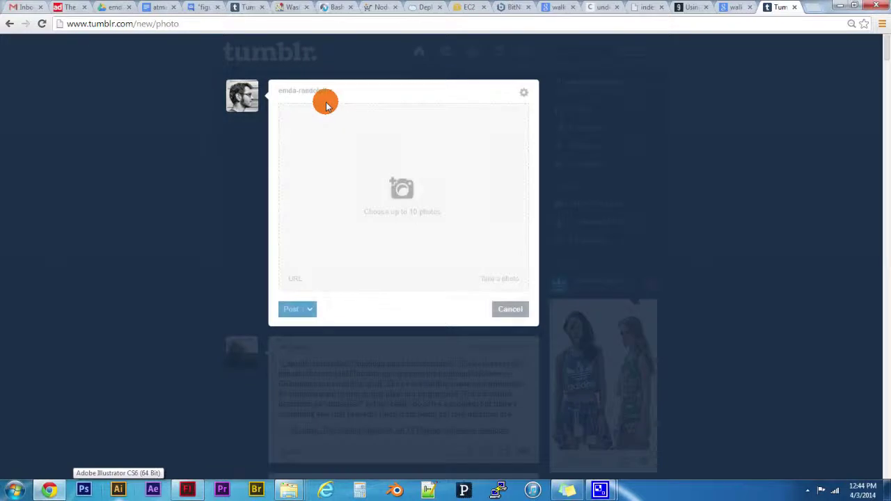
click(296, 490)
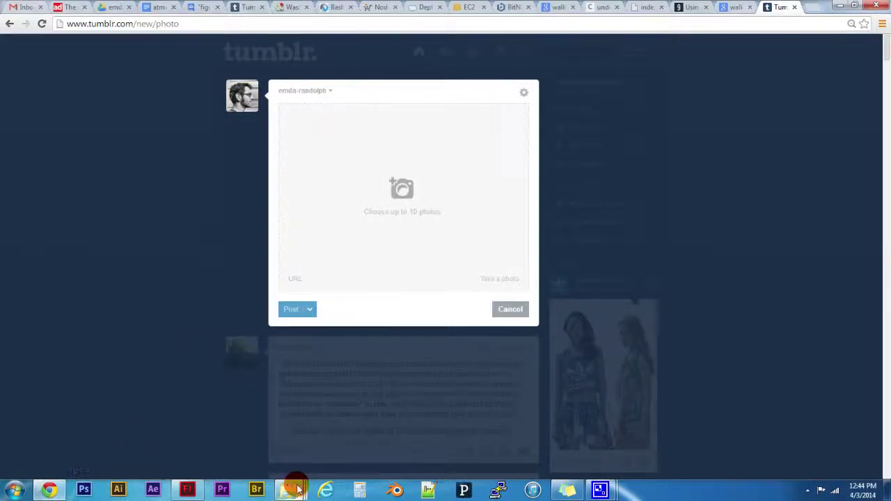
click(299, 449)
click(397, 55)
drag(374, 44, 752, 95)
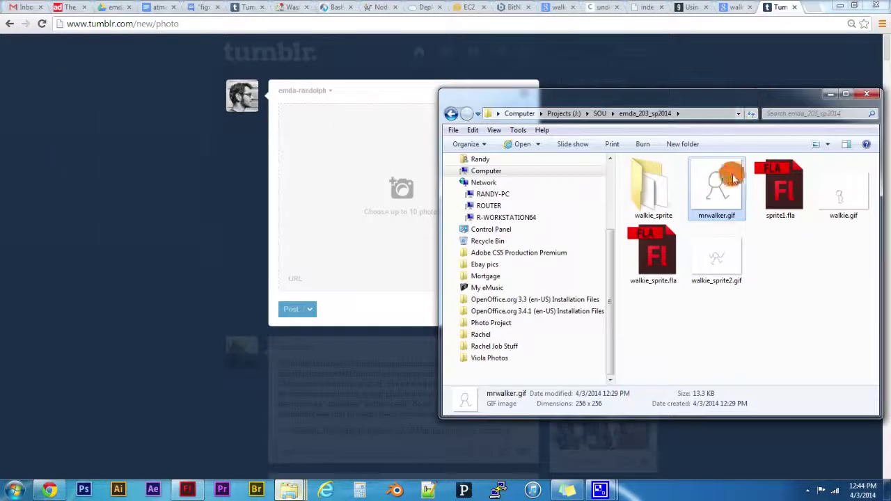
drag(724, 210, 388, 200)
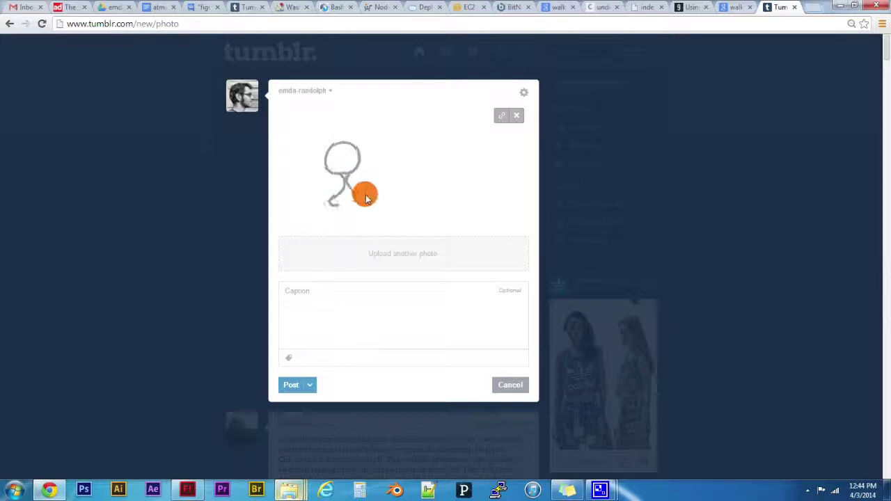
Caption the photo post "This is my first walk cycle" and tag it #emda and #emda203.
click(460, 309)
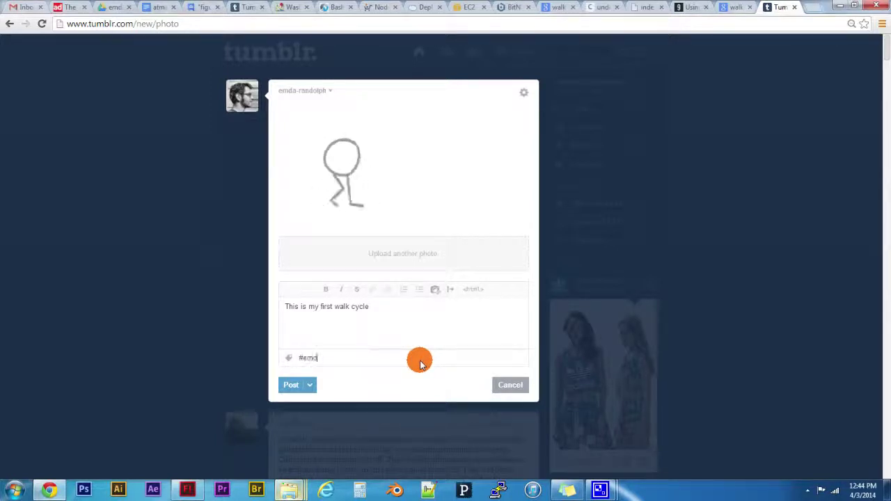
text(da #)
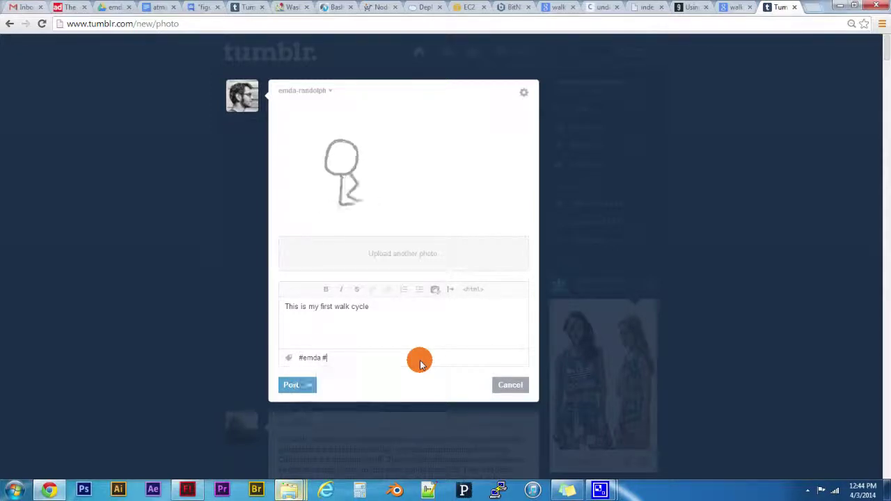
key(BackSpace)
key(Return)
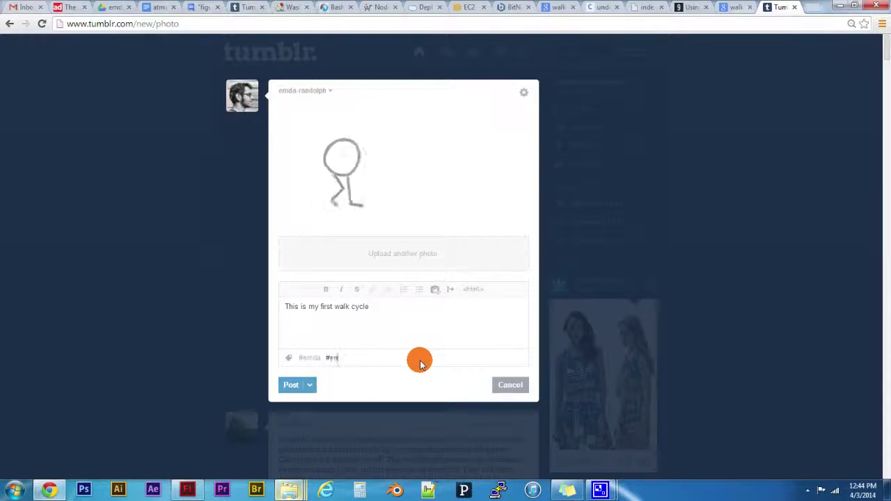
text(#emda203)
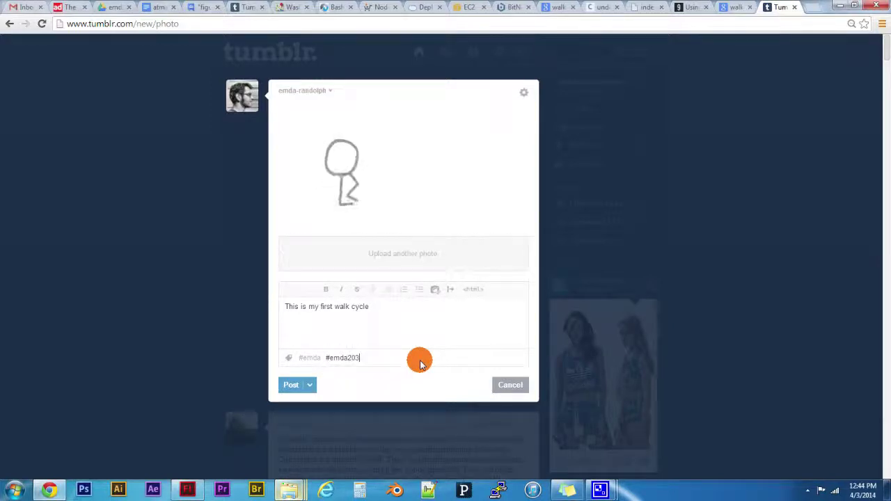
click(313, 385)
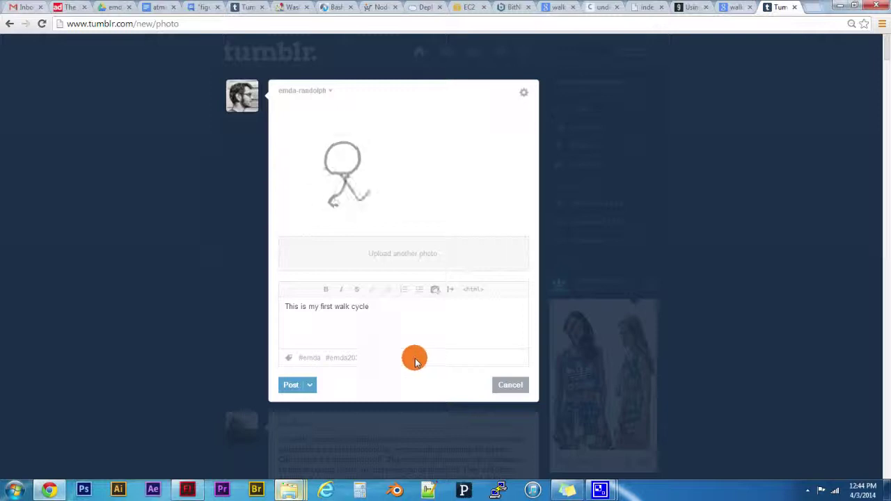
Publish the captioned walk cycle post without adding another photo.
click(464, 256)
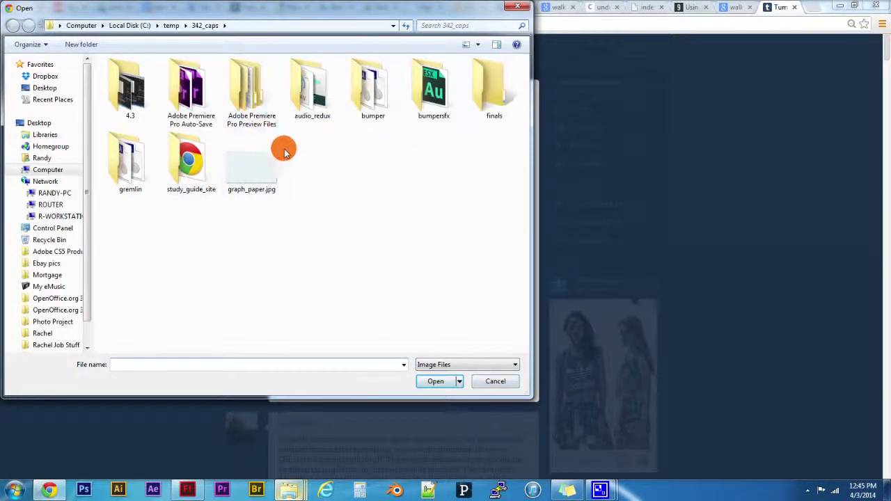
click(495, 381)
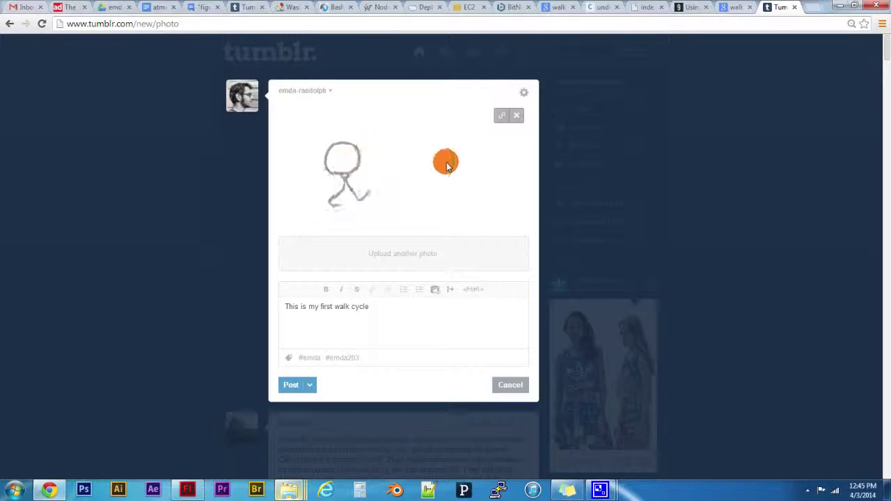
click(291, 386)
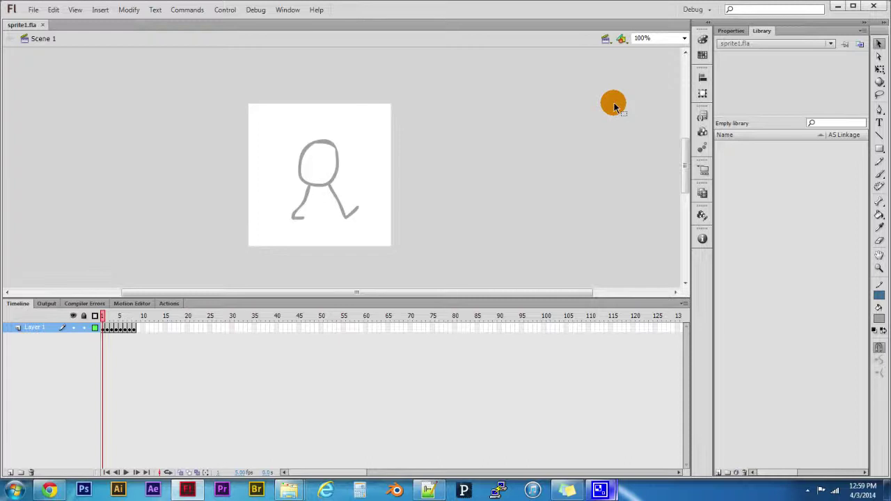
Scrub between frames 1 and 3 in sprite1.fla in Flash to review the drawn leg poses.
click(108, 318)
mouse_move(108, 318)
mouse_down()
mouse_move(139, 319)
mouse_move(102, 319)
mouse_move(114, 320)
mouse_up()
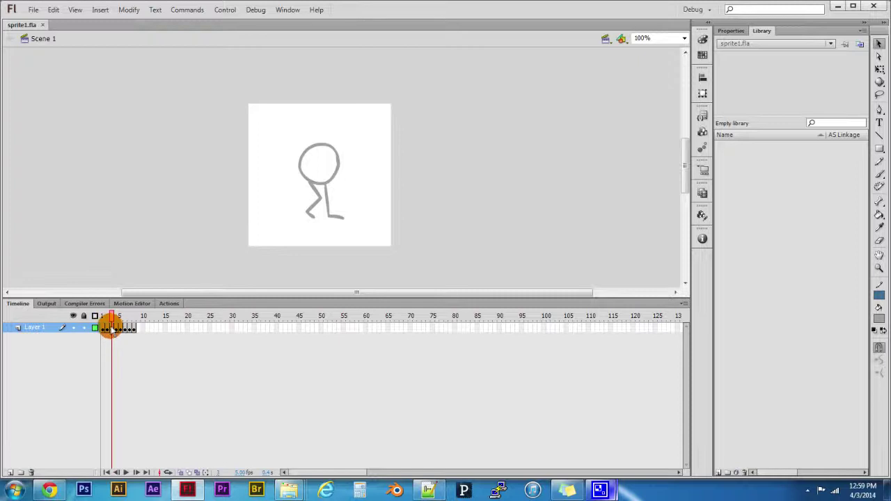
mouse_move(112, 329)
mouse_down()
mouse_move(111, 317)
mouse_move(106, 322)
mouse_up()
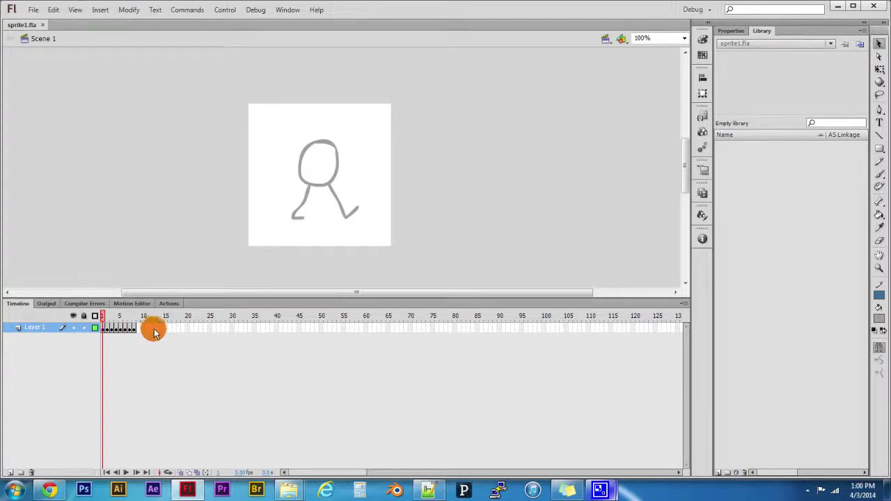
Copy all eight walk cycle frames from Layer 1 of Scene 1.
drag(151, 332, 101, 331)
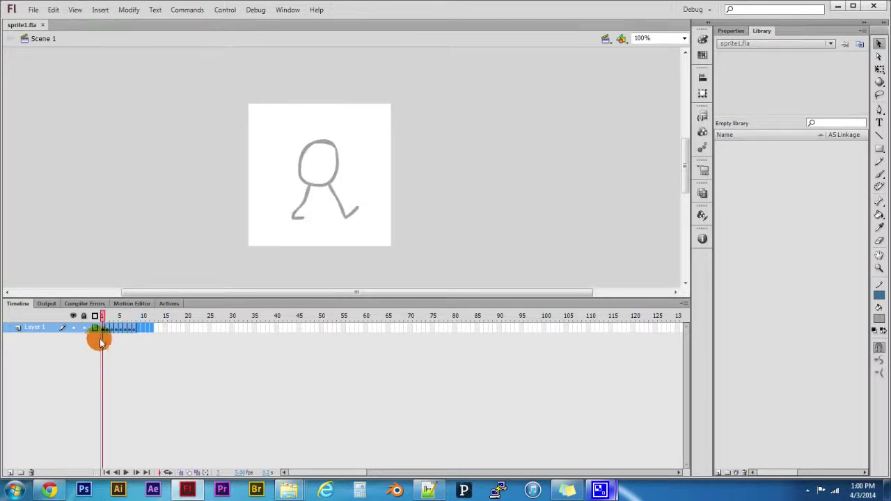
click(165, 345)
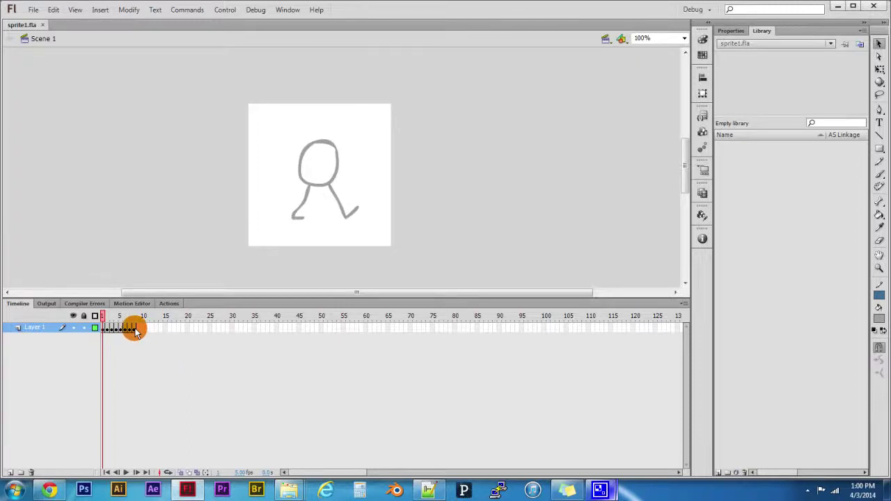
mouse_move(137, 332)
mouse_down()
mouse_move(101, 330)
mouse_move(138, 334)
mouse_move(118, 330)
mouse_up()
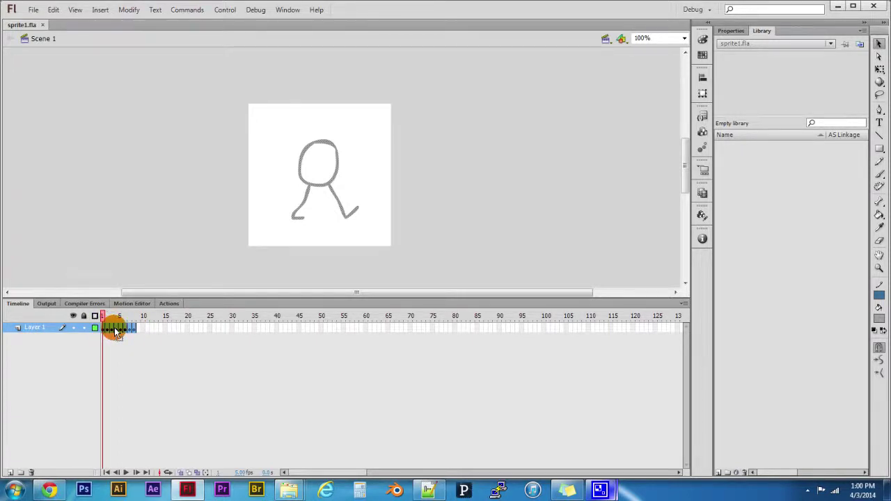
right_click(117, 333)
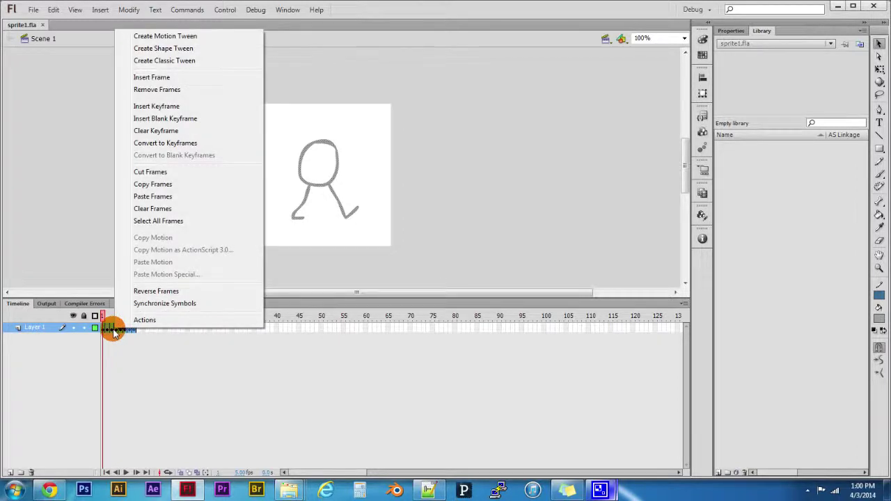
click(165, 186)
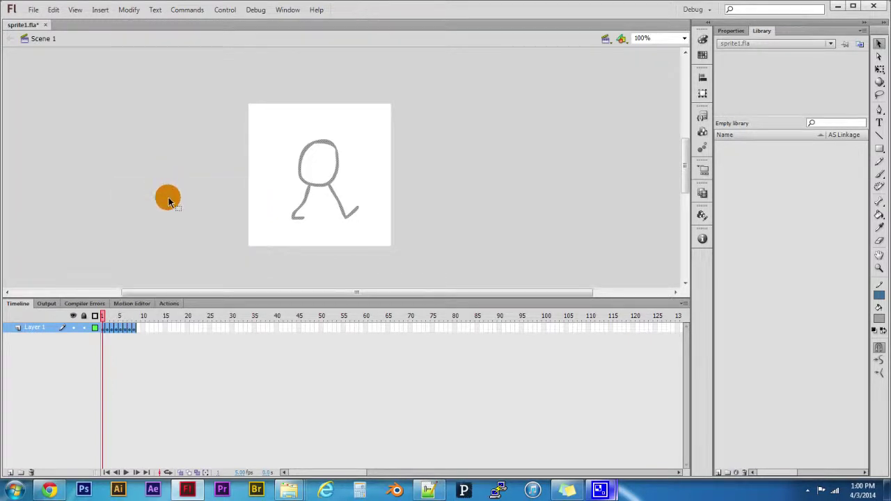
click(119, 328)
click(109, 360)
click(120, 333)
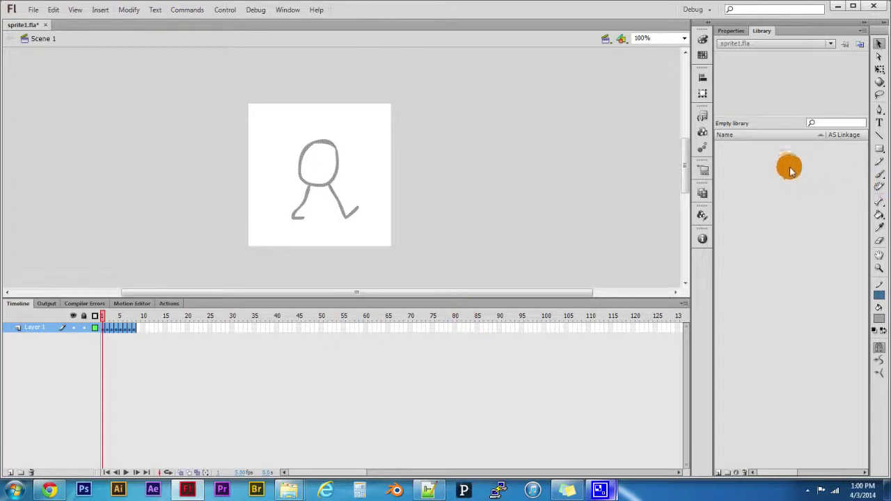
right_click(753, 171)
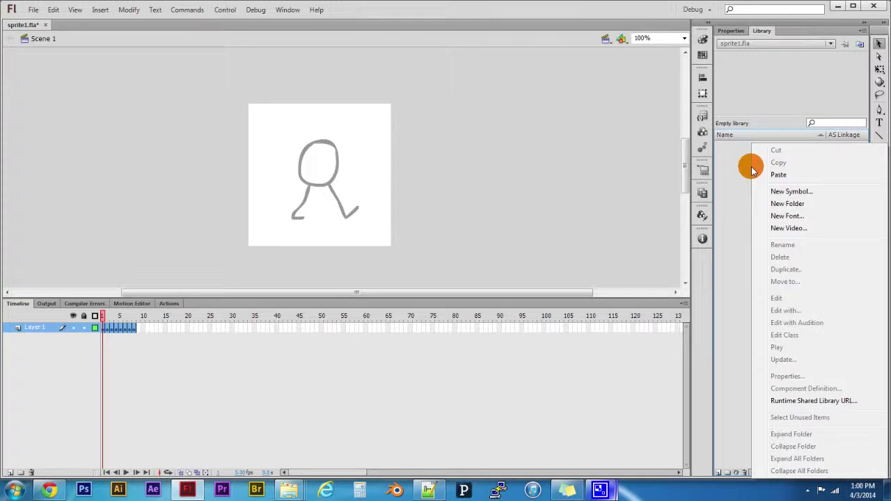
click(741, 120)
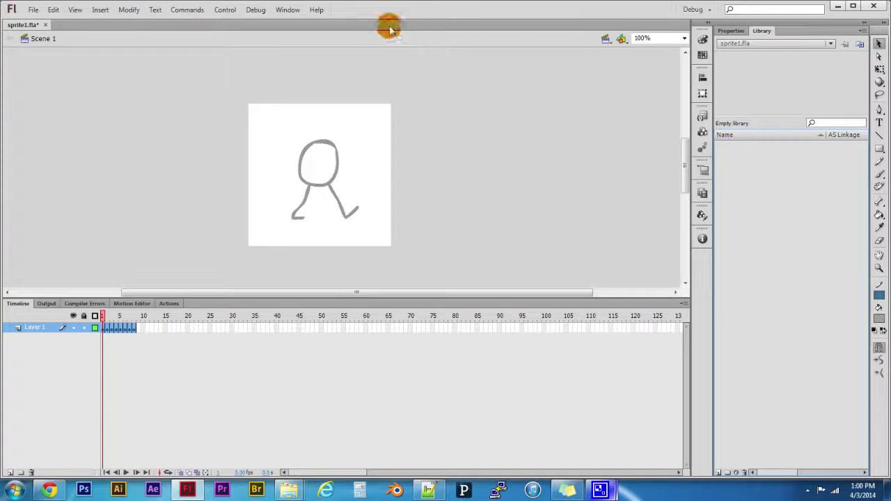
click(287, 10)
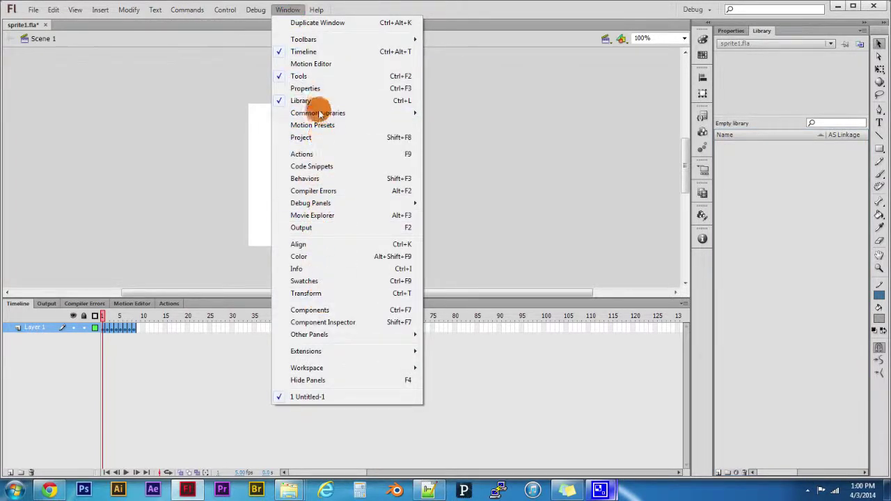
click(481, 6)
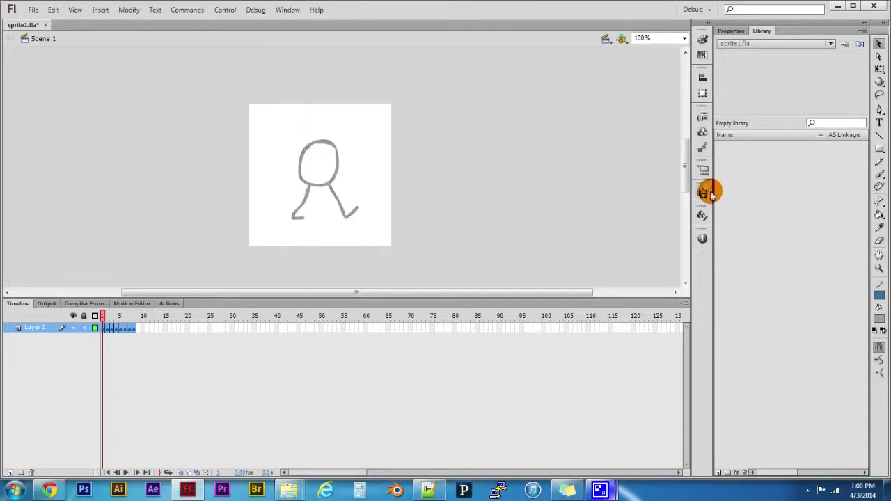
Create a new Movie Clip symbol named walker in the library root.
right_click(739, 184)
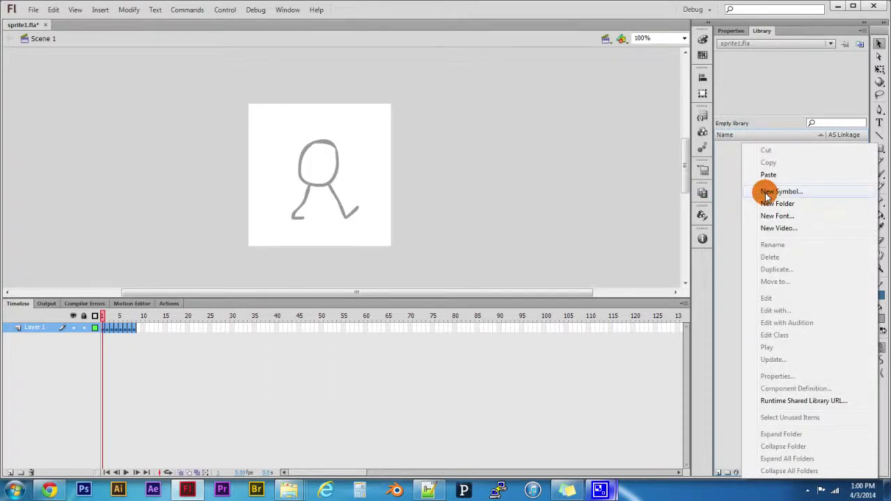
click(766, 192)
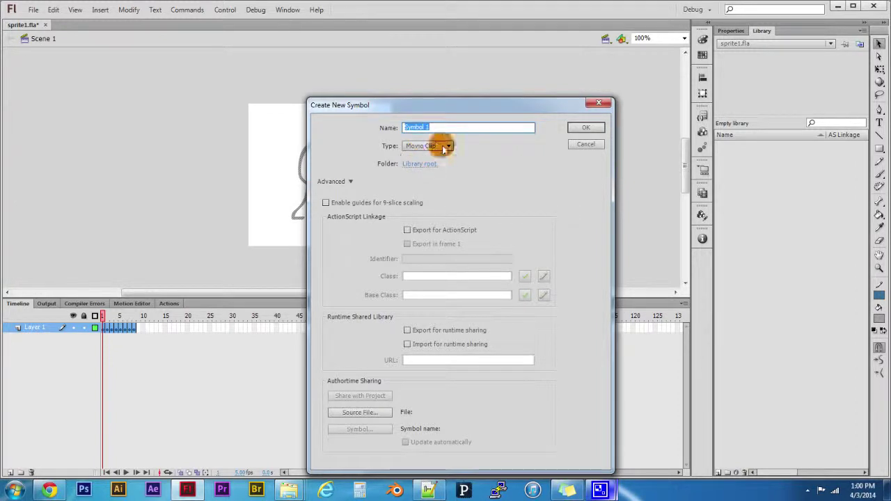
text(n)
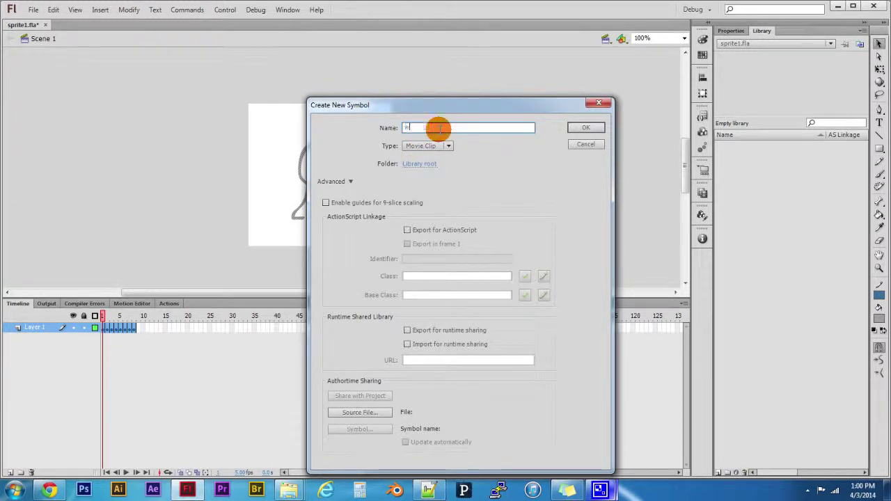
text(alker)
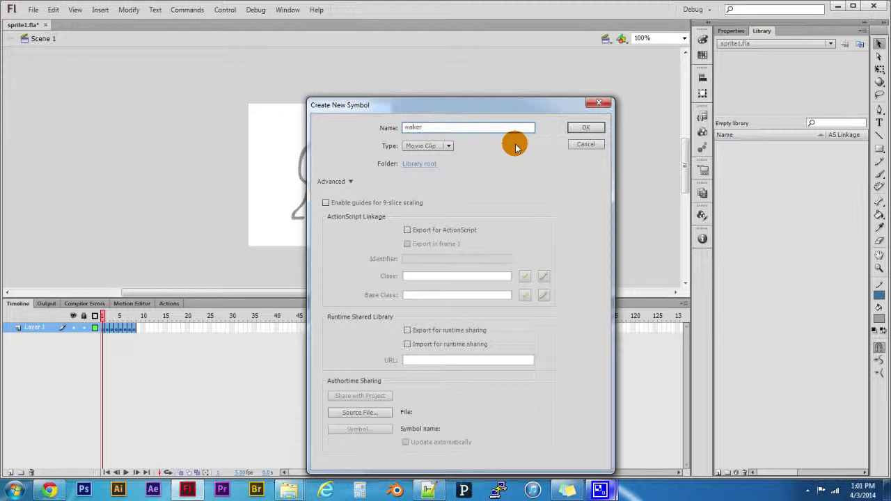
click(587, 128)
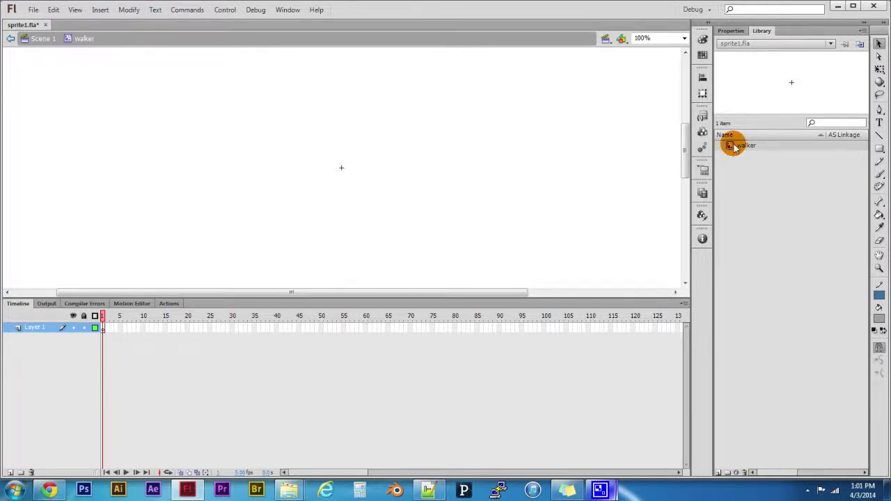
Reopen the walker symbol from Scene 1 and paste the copied frames into its timeline starting at frame 1.
click(29, 40)
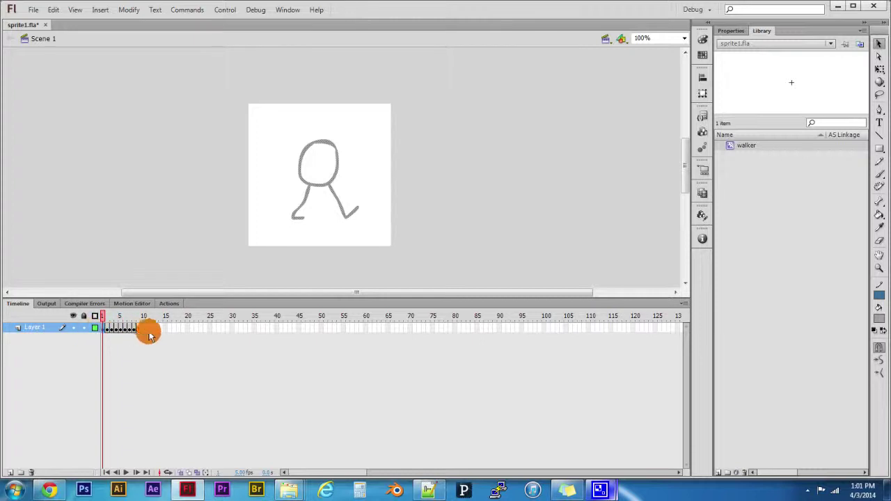
double_click(731, 148)
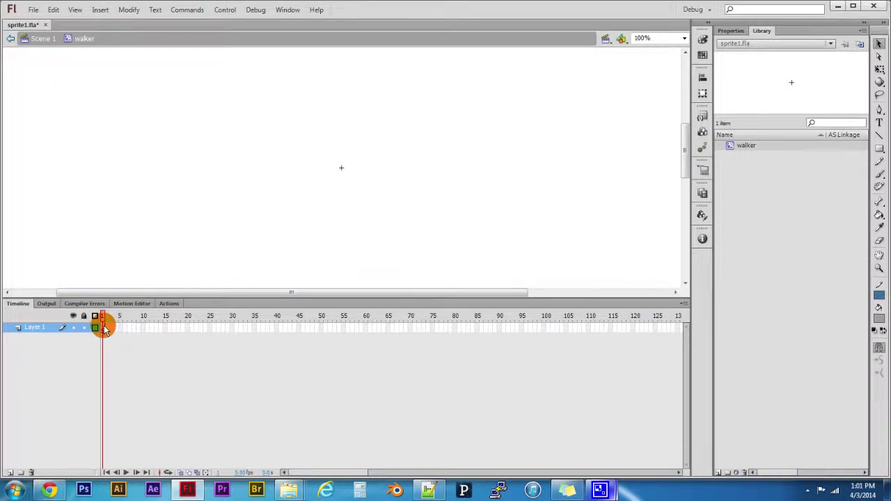
right_click(104, 329)
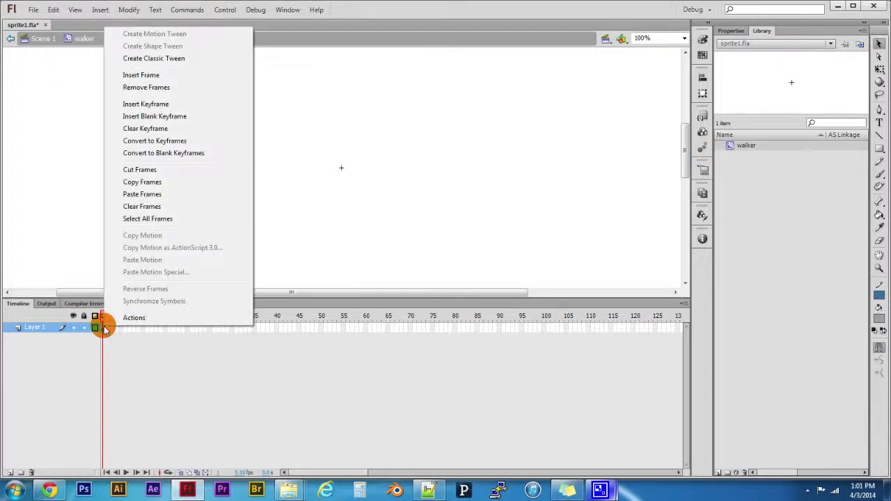
click(155, 195)
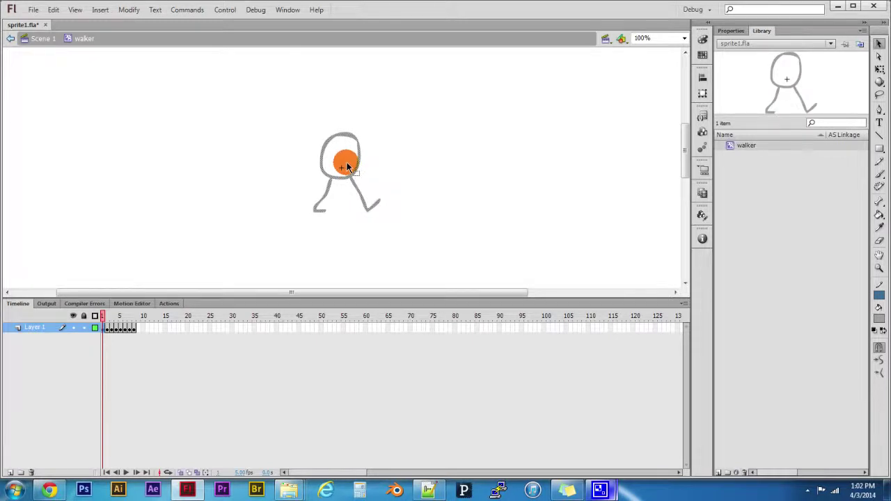
mouse_move(101, 315)
mouse_down()
mouse_move(130, 316)
mouse_move(103, 322)
mouse_up()
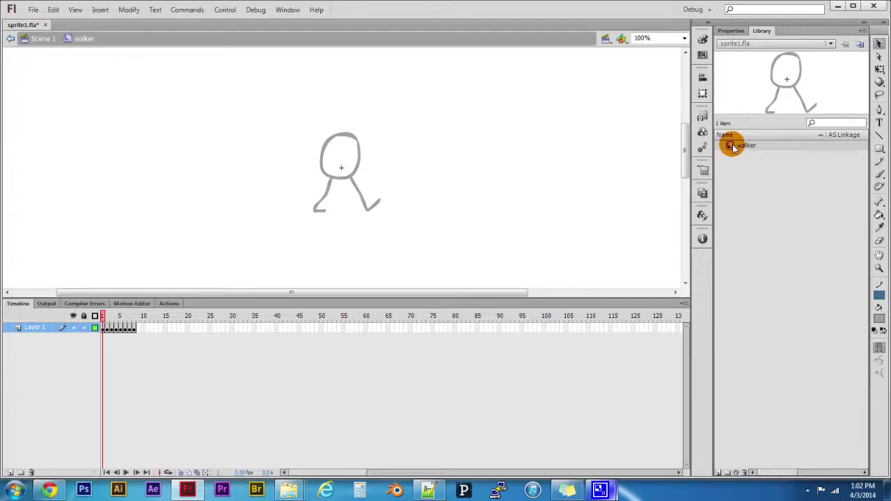
Start generating a sprite sheet from the walker symbol and preview its frame layout and animation.
right_click(733, 148)
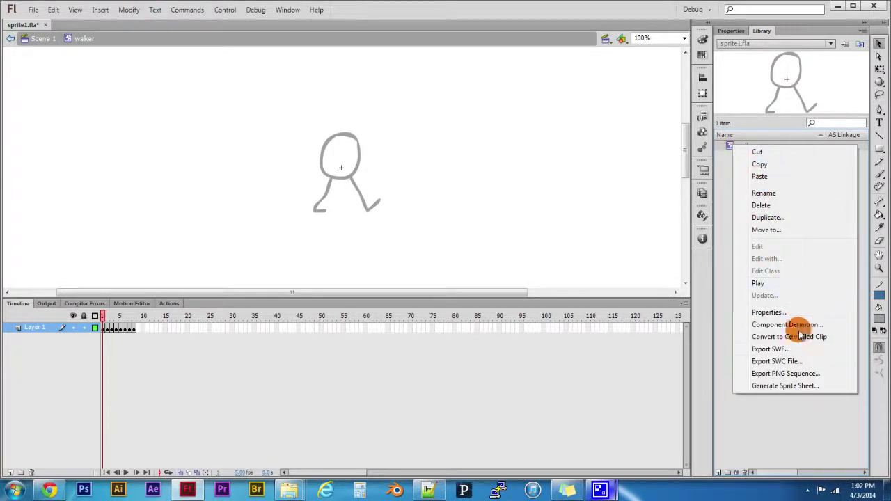
click(785, 386)
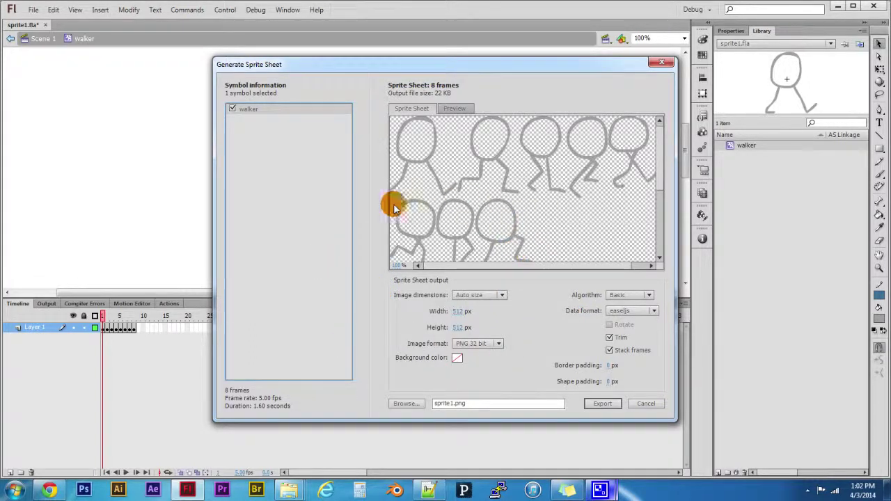
drag(657, 159, 649, 135)
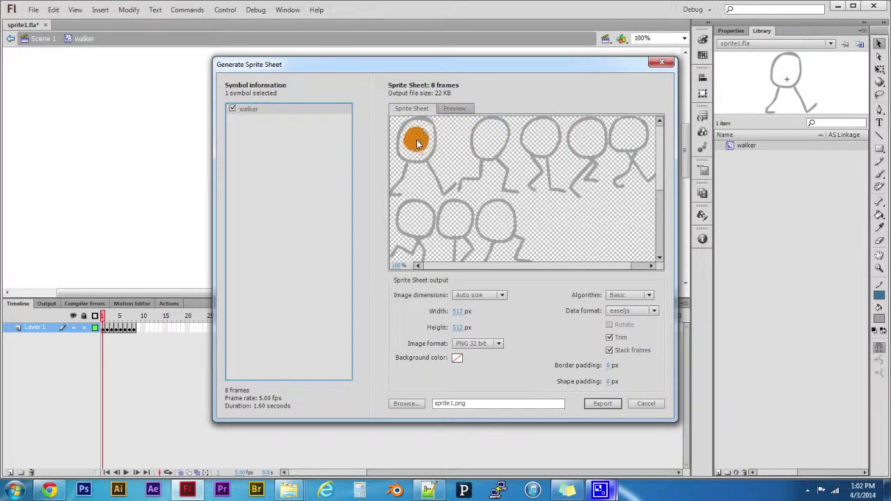
mouse_move(662, 156)
mouse_down()
mouse_move(667, 174)
mouse_move(666, 140)
mouse_up()
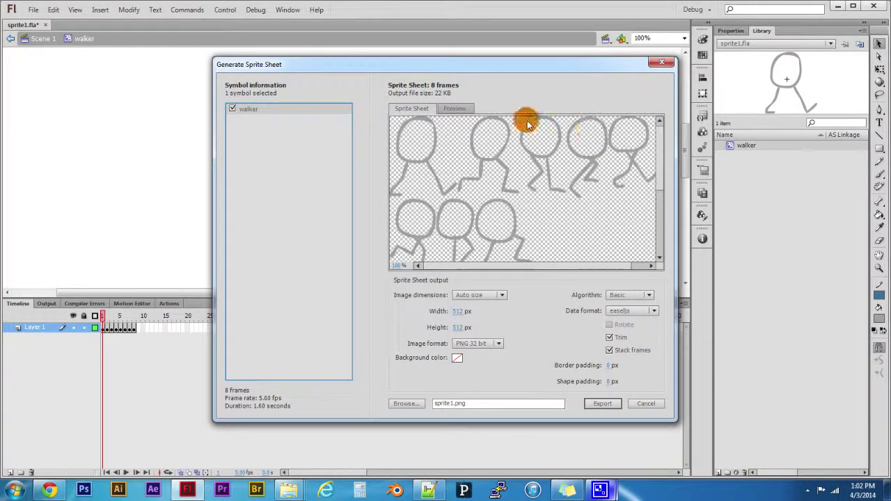
click(464, 112)
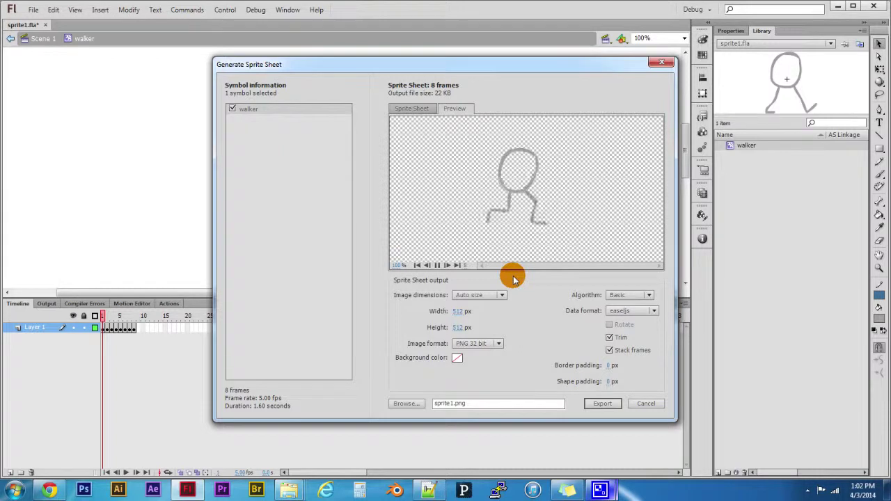
click(422, 113)
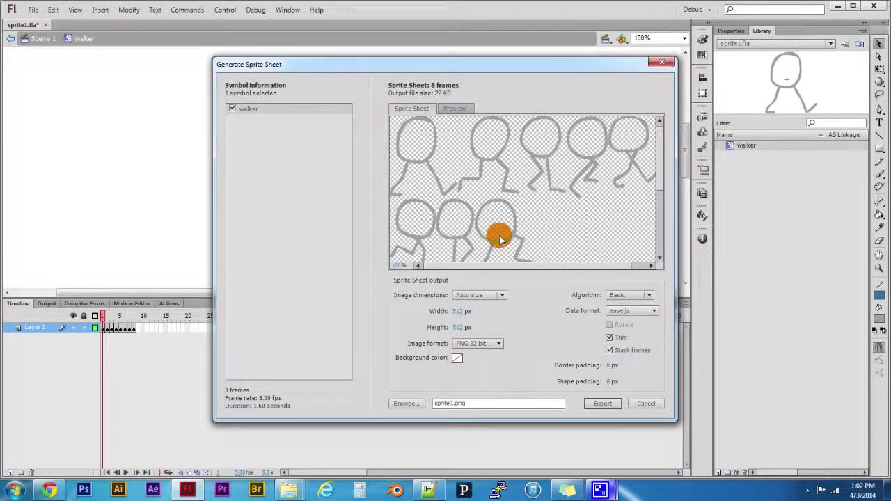
Export the sprite sheet in easeljs data format as walker.png into the project1 subfolder of emda_203_sp2014.
click(637, 311)
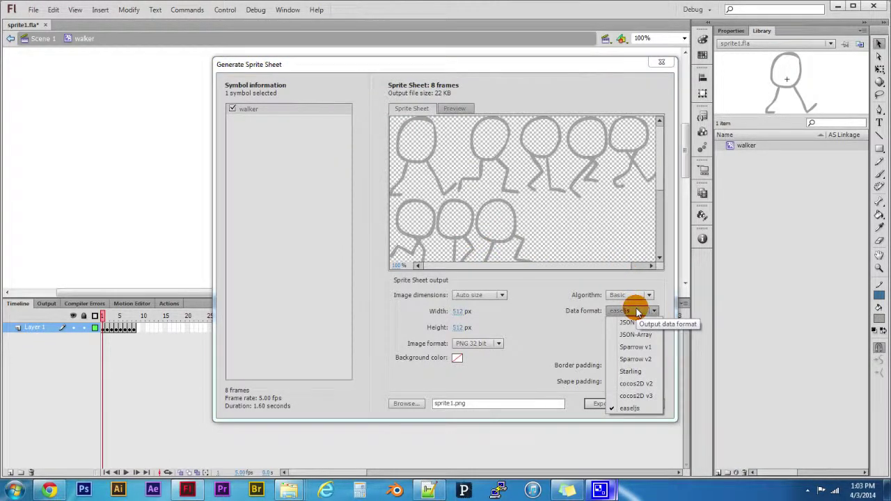
click(643, 410)
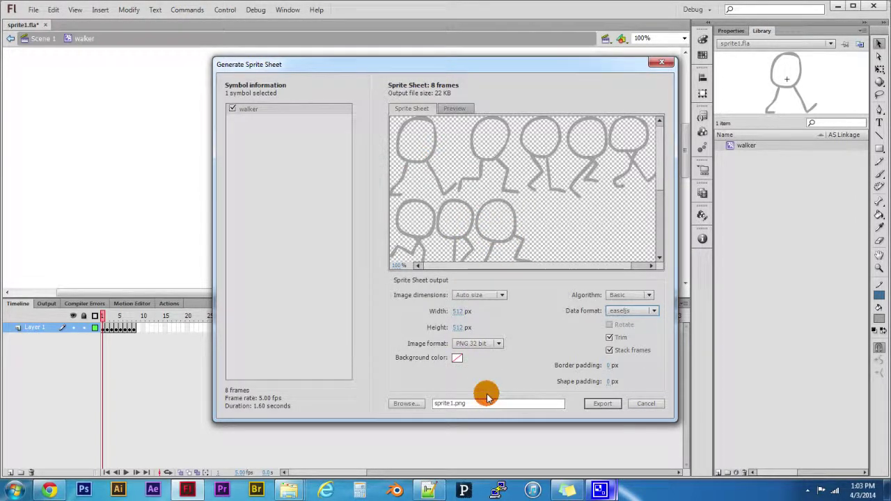
click(409, 406)
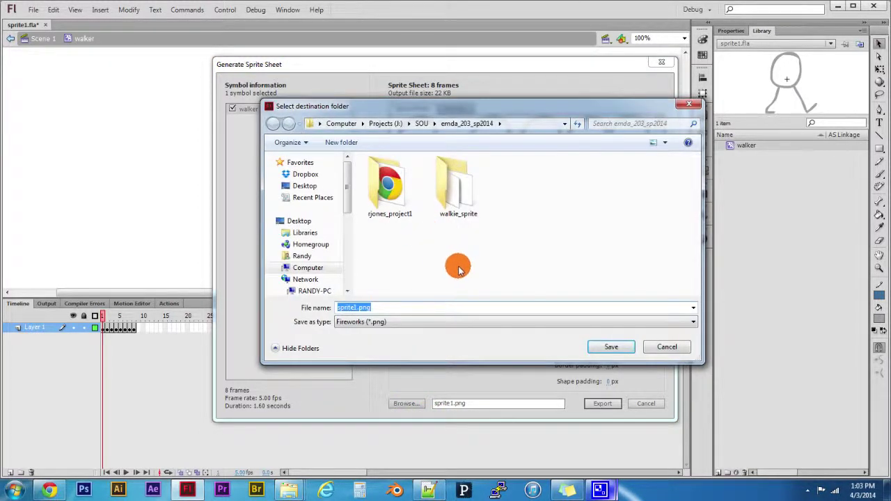
double_click(390, 189)
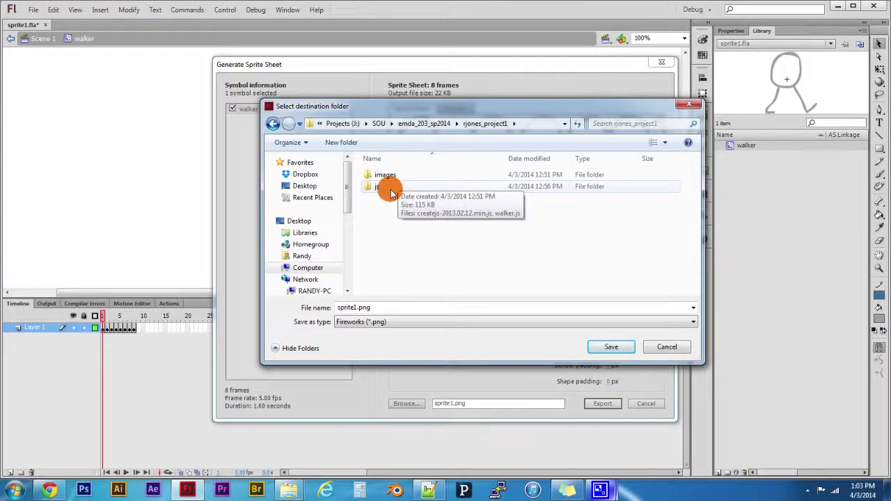
double_click(353, 308)
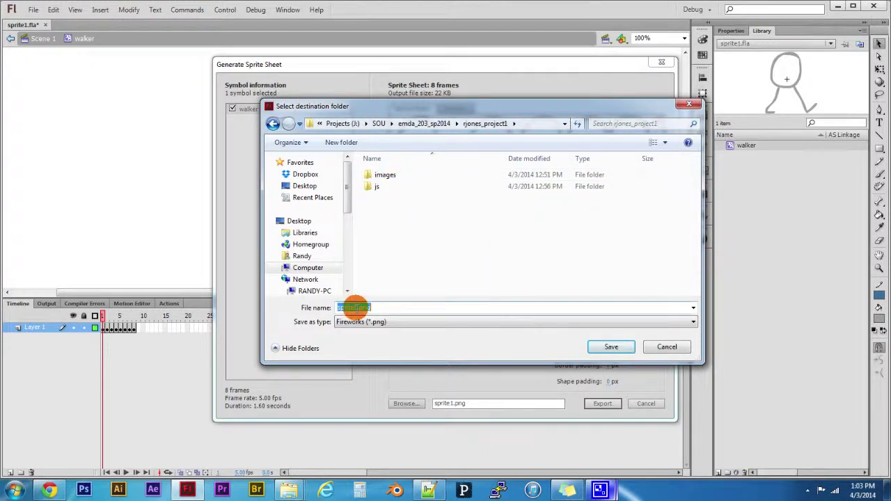
double_click(353, 308)
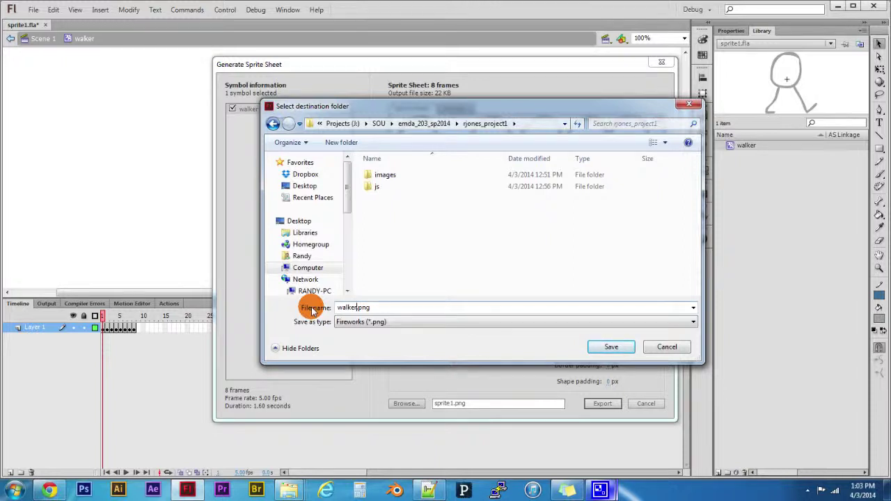
key(Return)
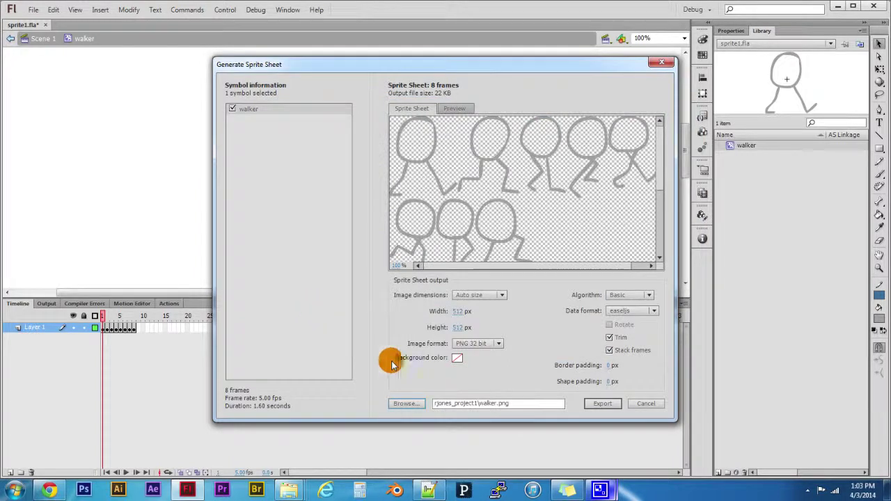
click(601, 404)
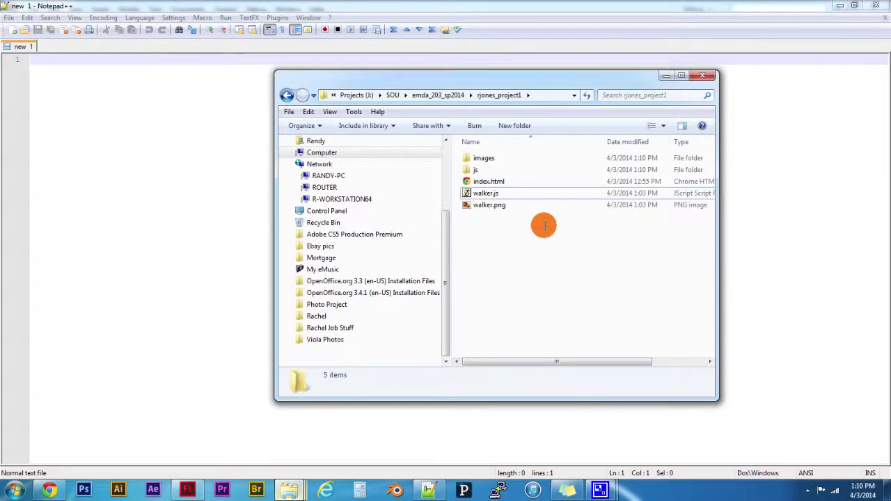
View the exported walker.png sprite sheet image from the project folder and close the viewer.
click(509, 193)
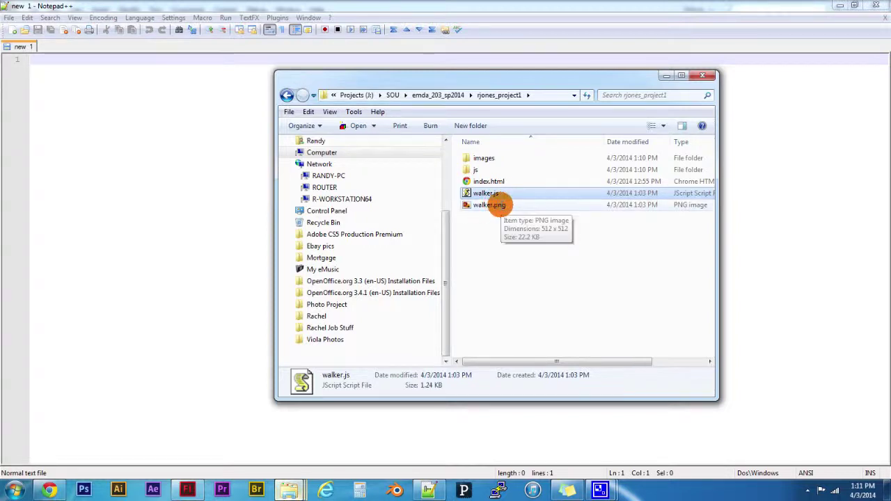
click(500, 204)
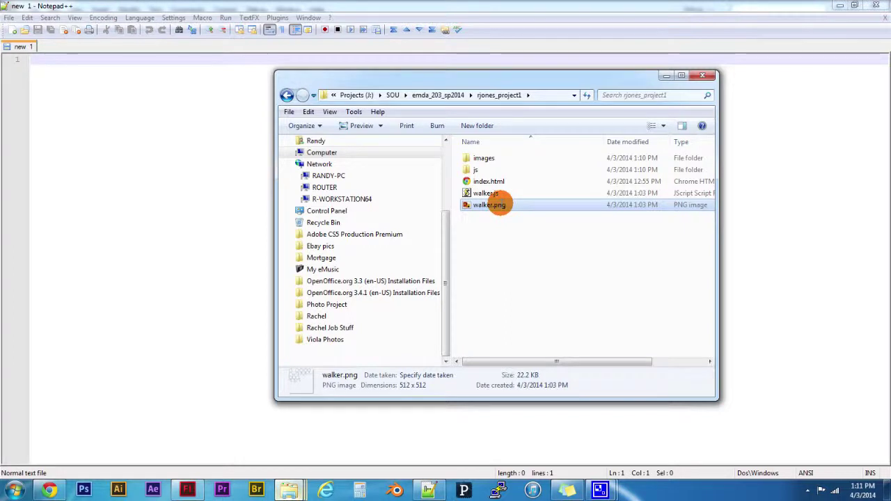
double_click(500, 204)
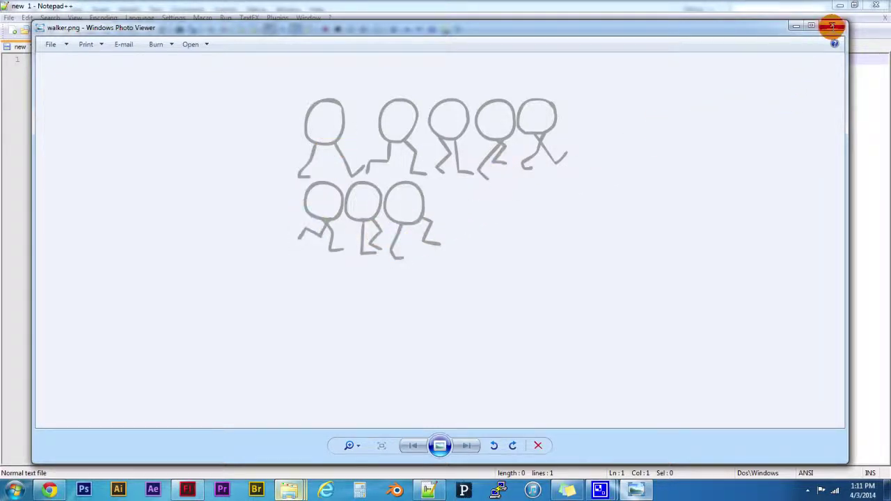
click(833, 30)
click(582, 258)
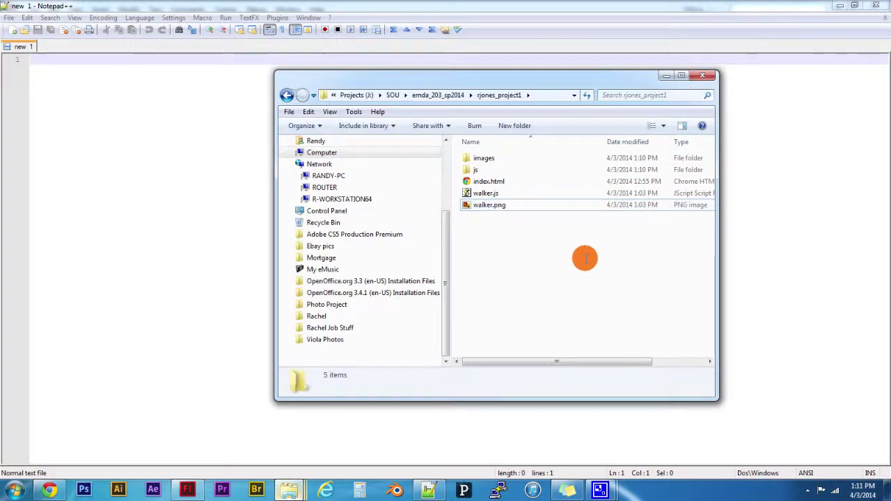
Examine the project folder's contents: the images and js folders, index.html, walker.js and walker.png.
click(493, 193)
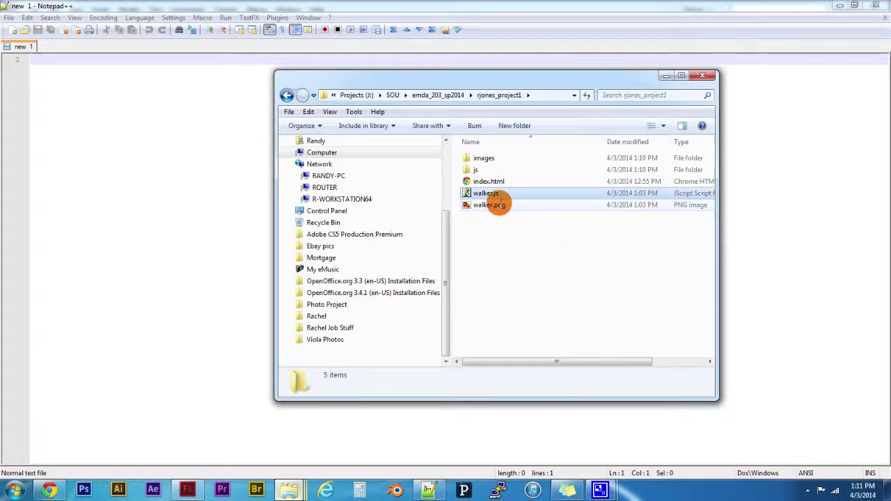
click(506, 229)
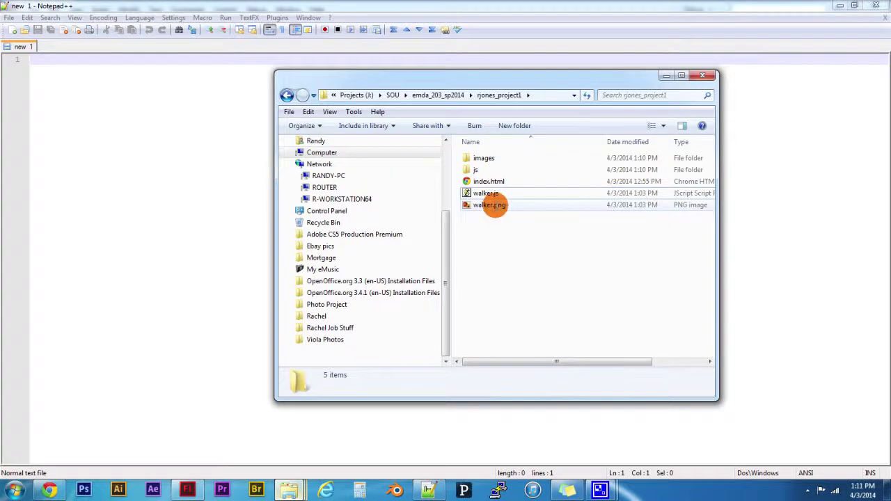
mouse_move(492, 206)
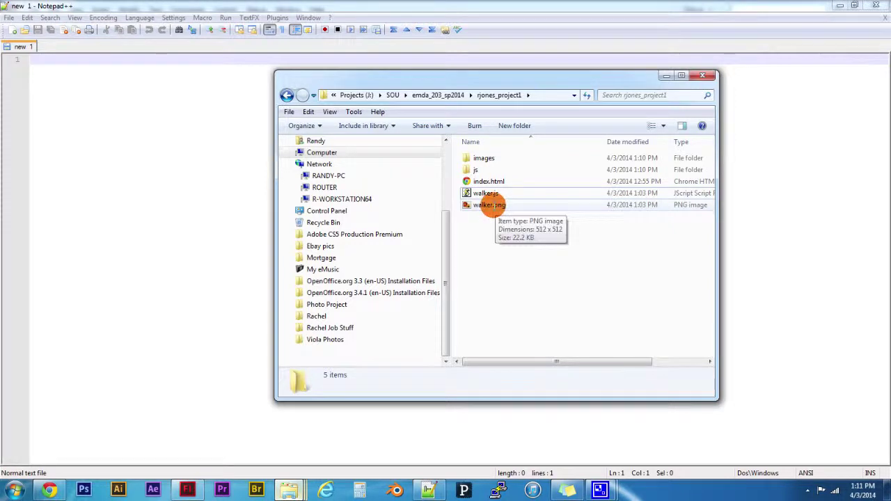
click(491, 206)
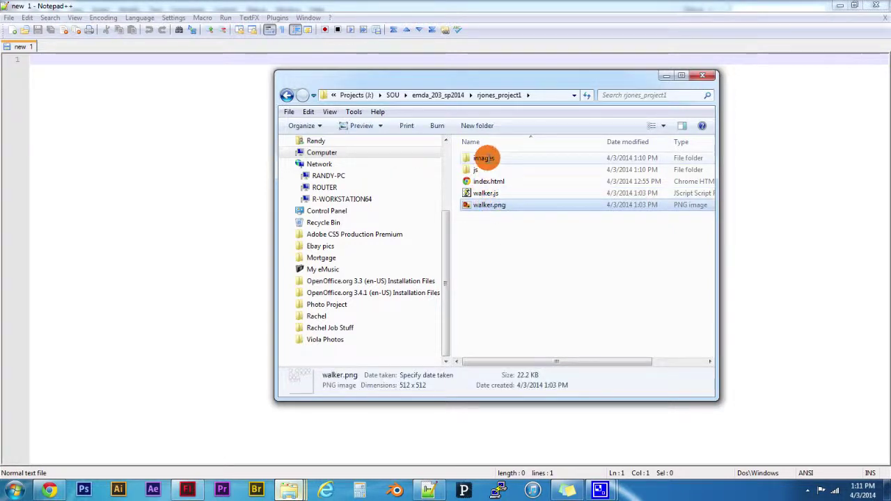
click(487, 267)
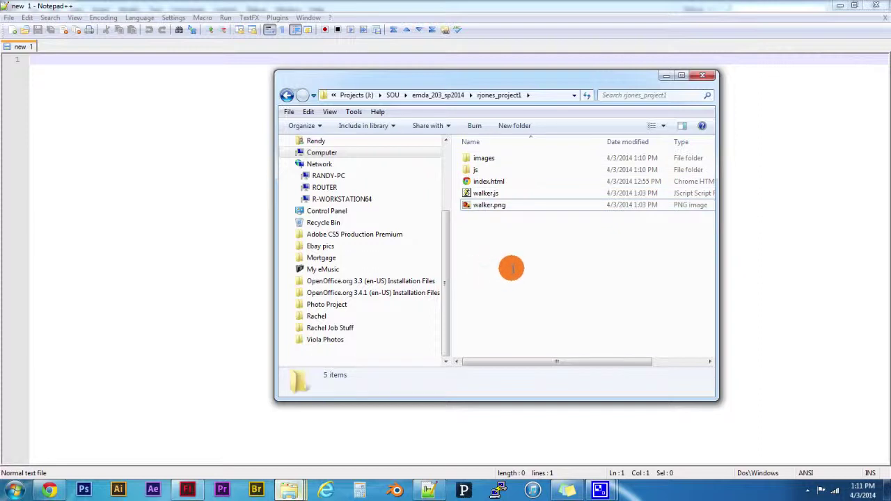
click(489, 182)
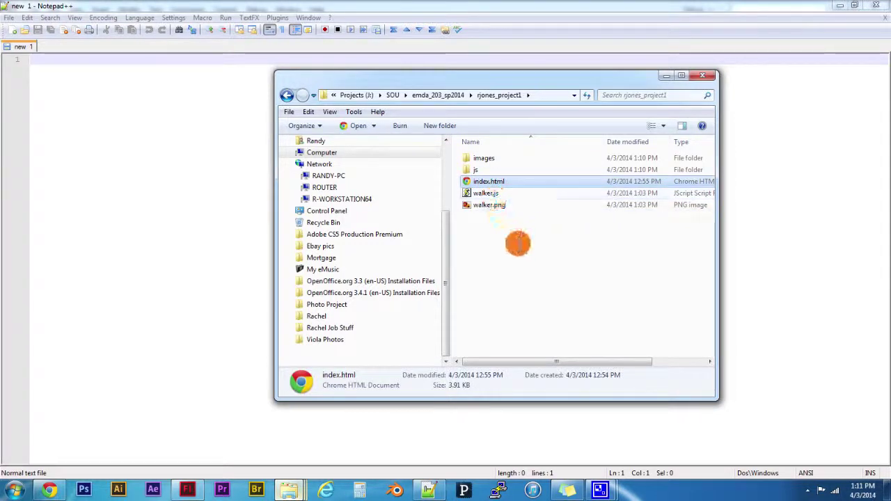
click(516, 241)
click(490, 182)
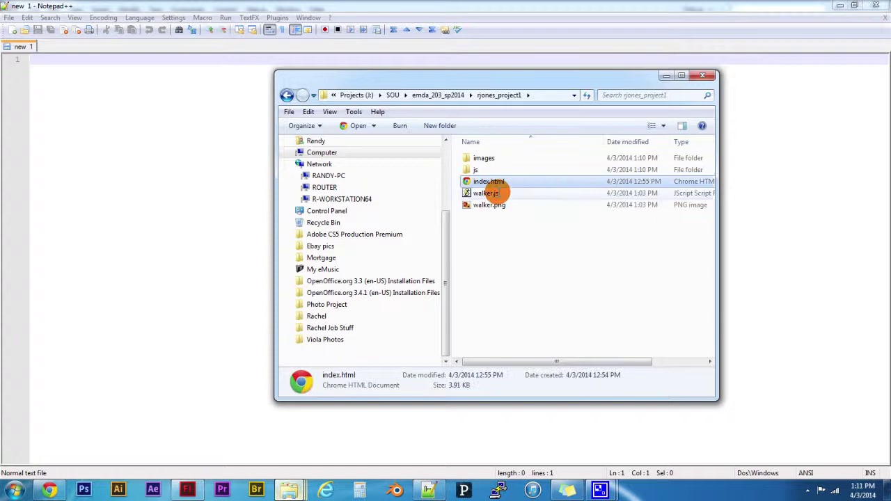
click(498, 231)
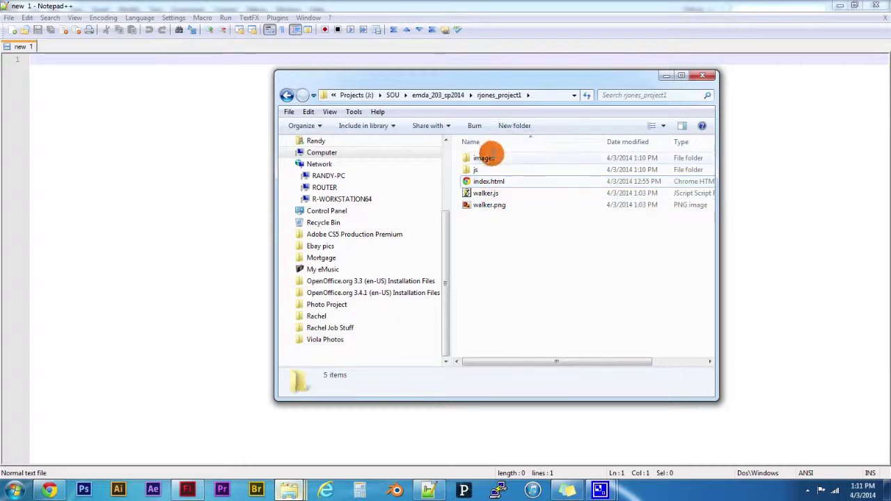
click(491, 155)
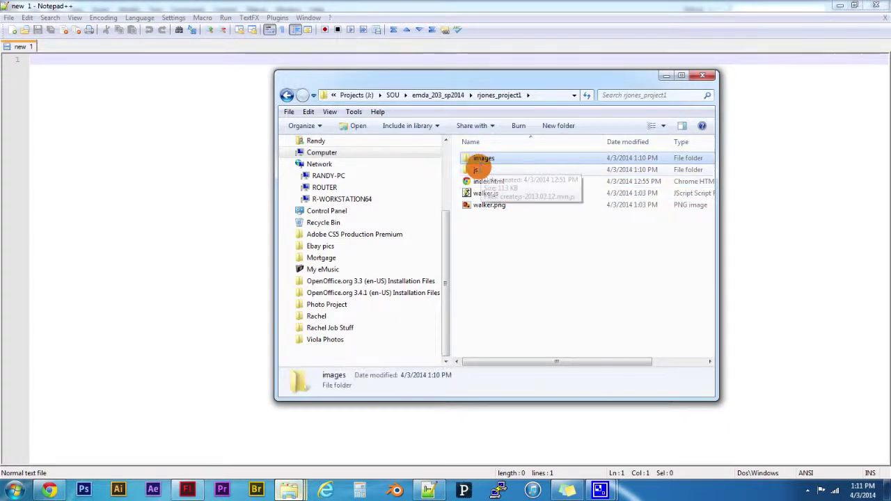
click(478, 170)
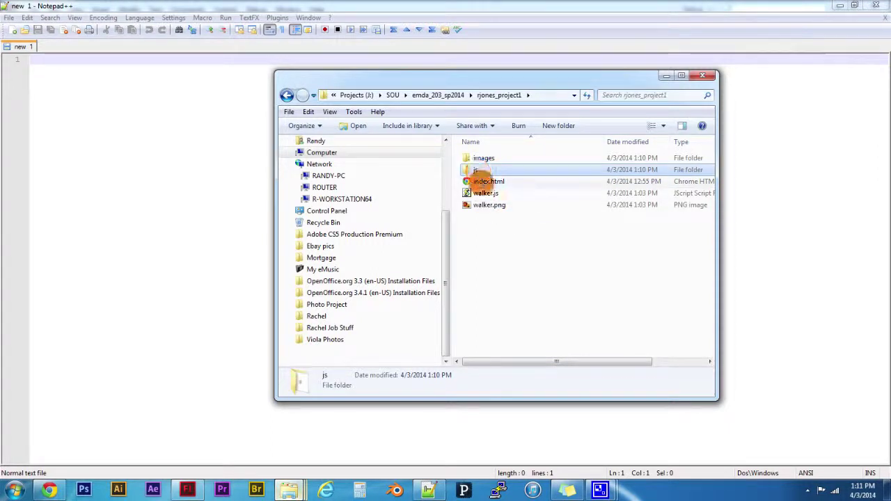
click(486, 195)
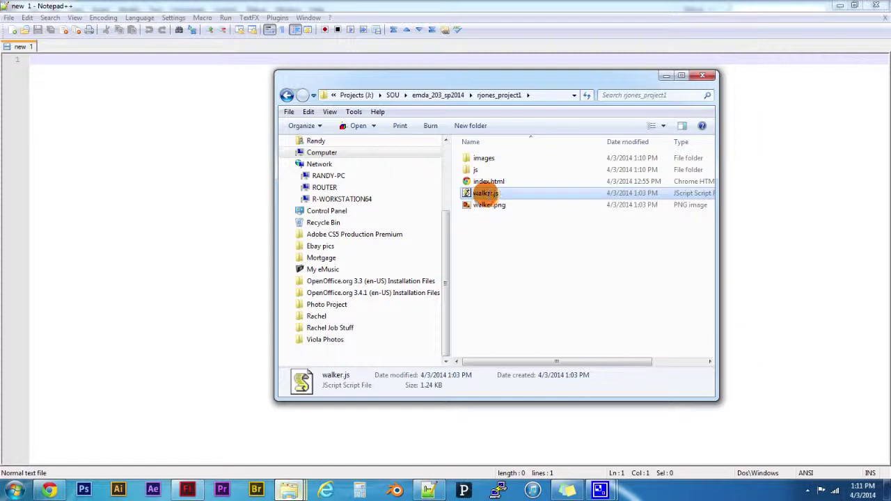
click(489, 205)
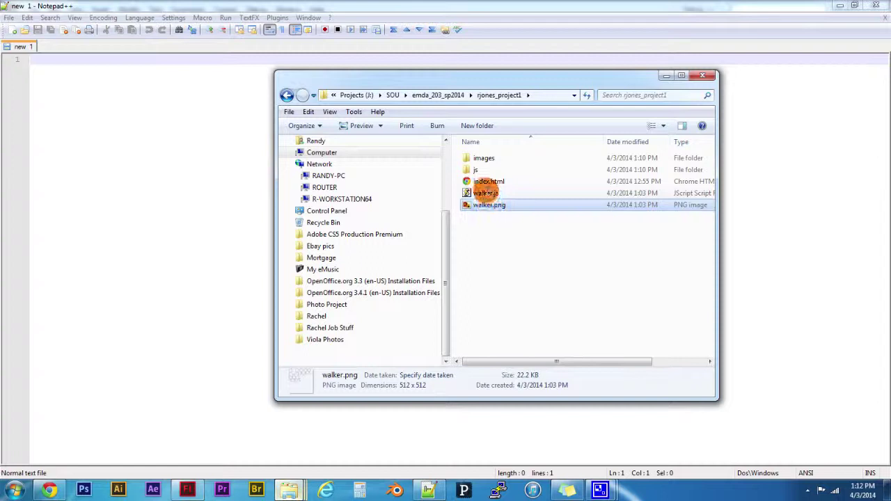
Move walker.js into the project's js folder and walker.png into its images folder.
click(485, 193)
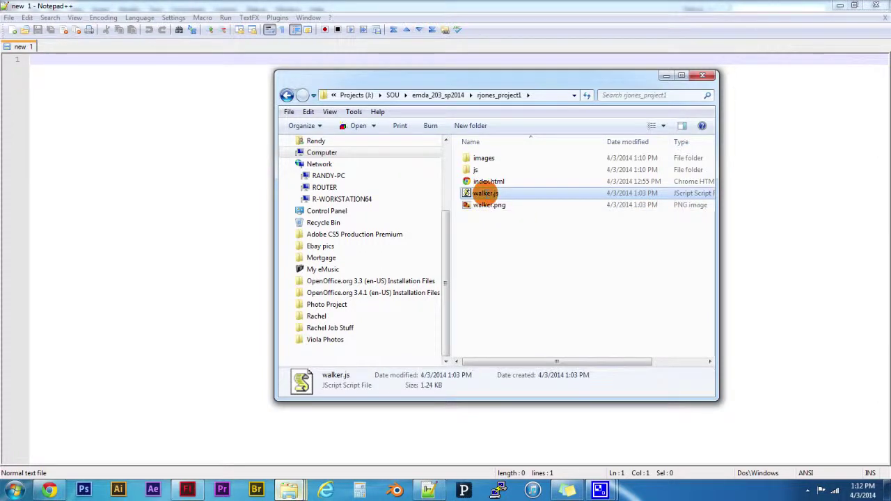
drag(486, 193, 483, 170)
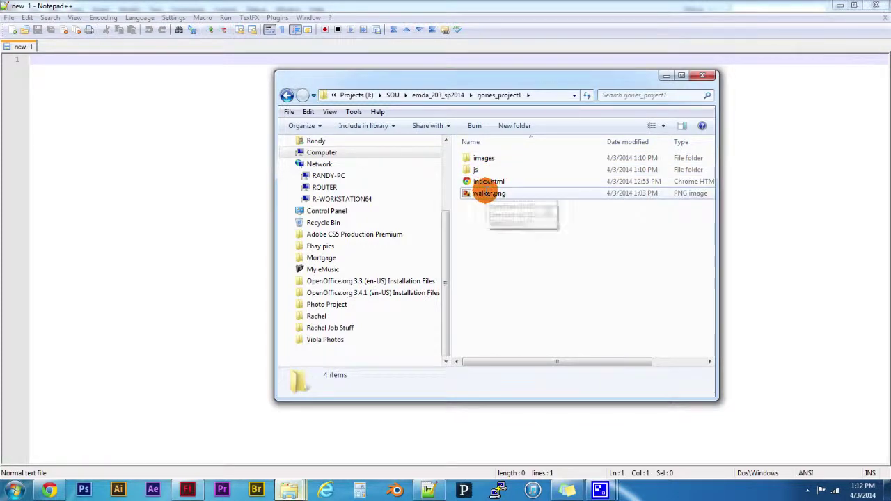
click(489, 193)
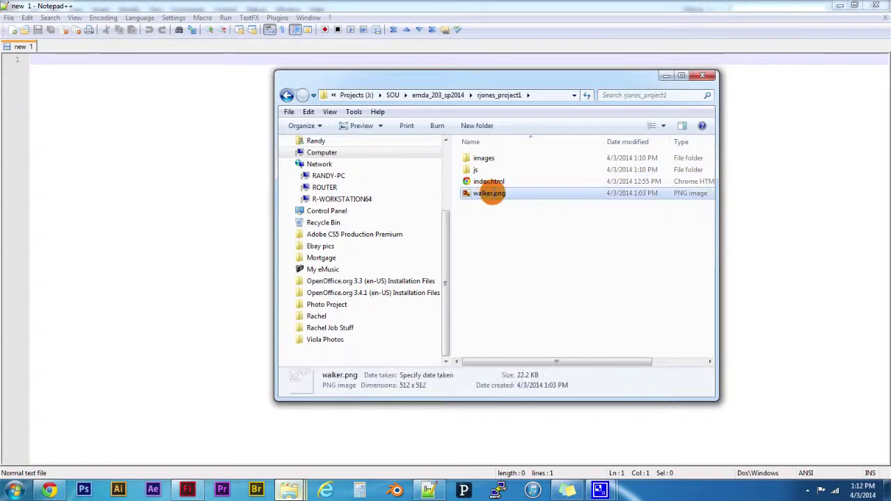
drag(489, 194, 493, 157)
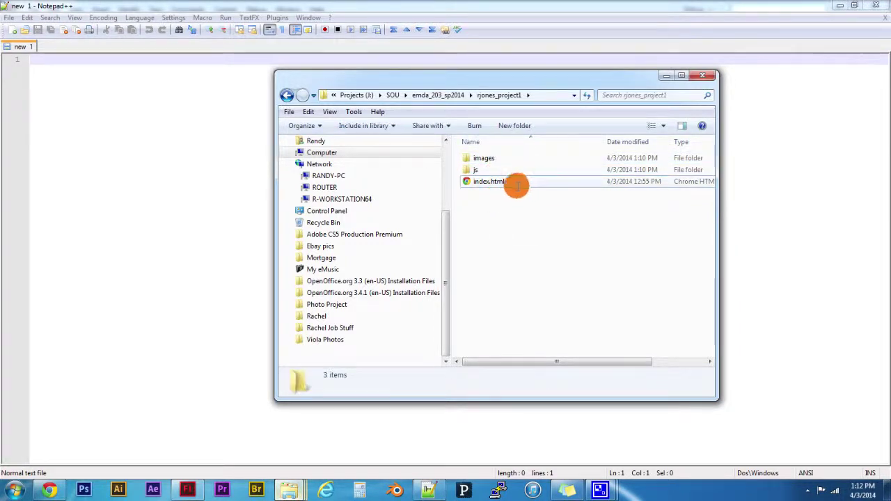
drag(483, 178, 521, 199)
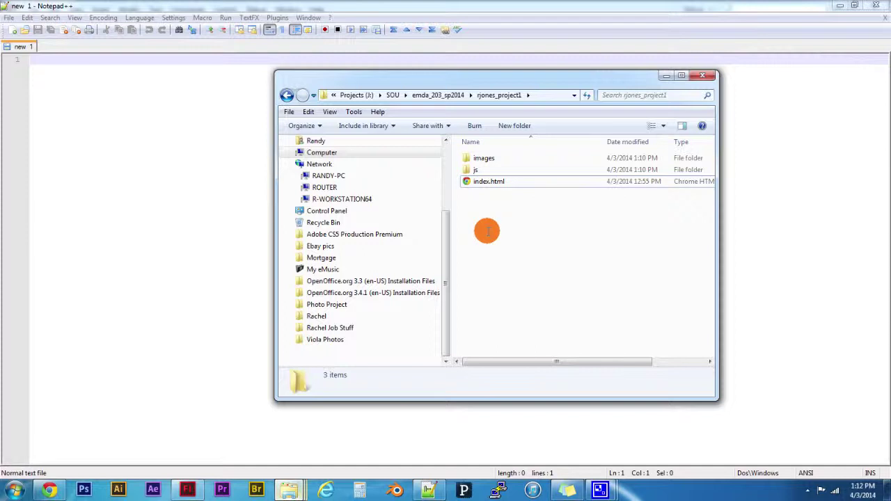
Open walker.js from the project's js folder for editing in Notepad++.
double_click(492, 170)
click(490, 170)
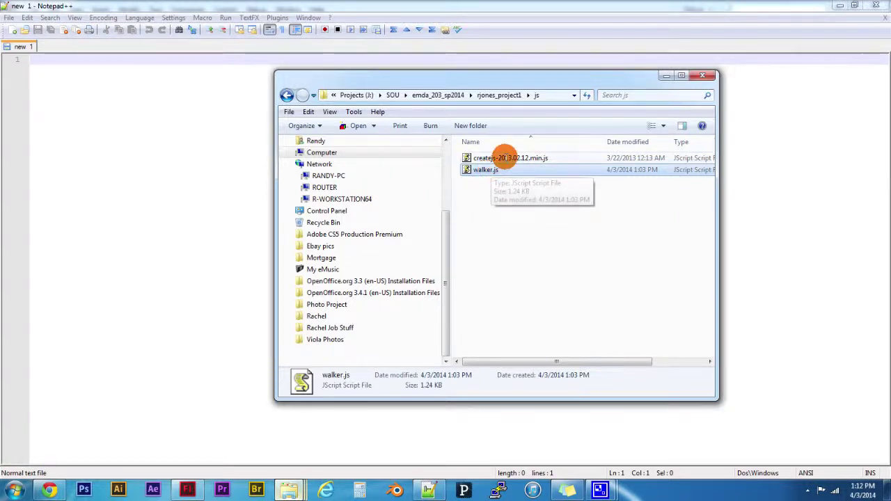
click(507, 158)
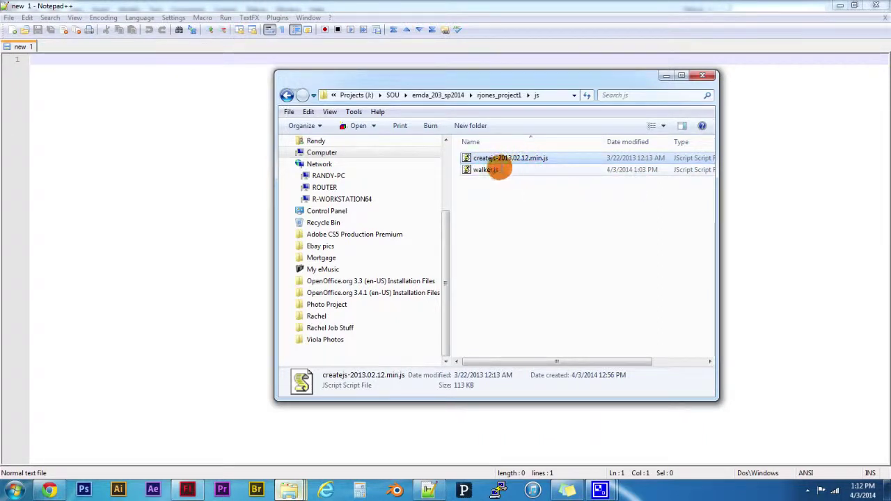
click(493, 169)
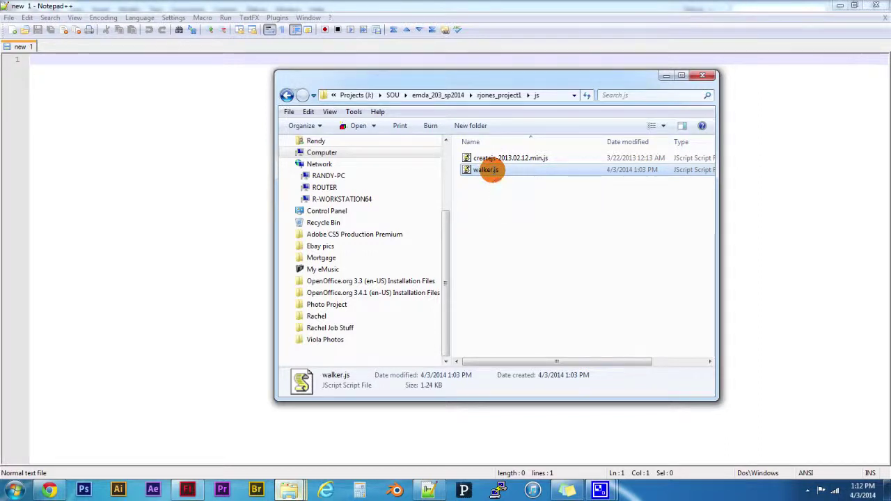
right_click(491, 170)
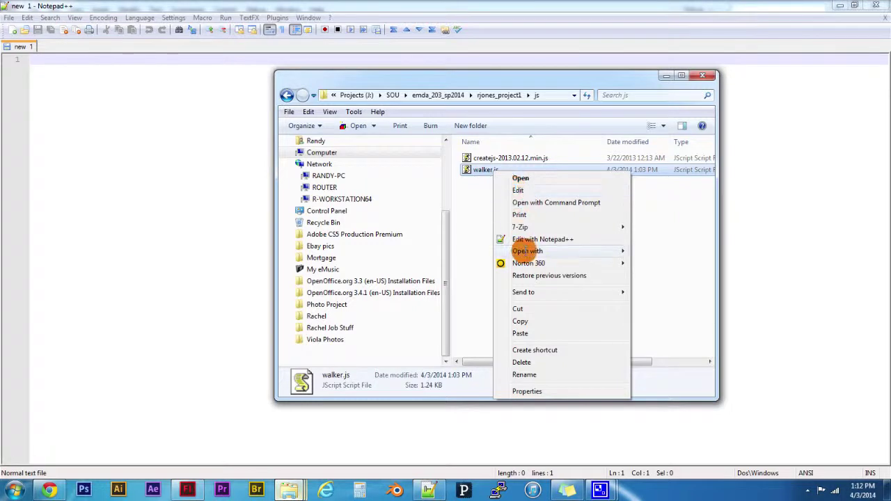
mouse_move(527, 252)
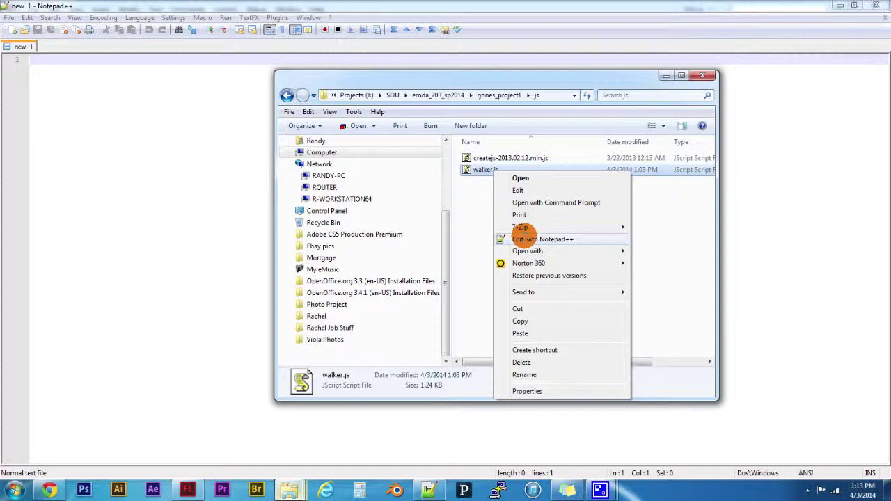
click(524, 234)
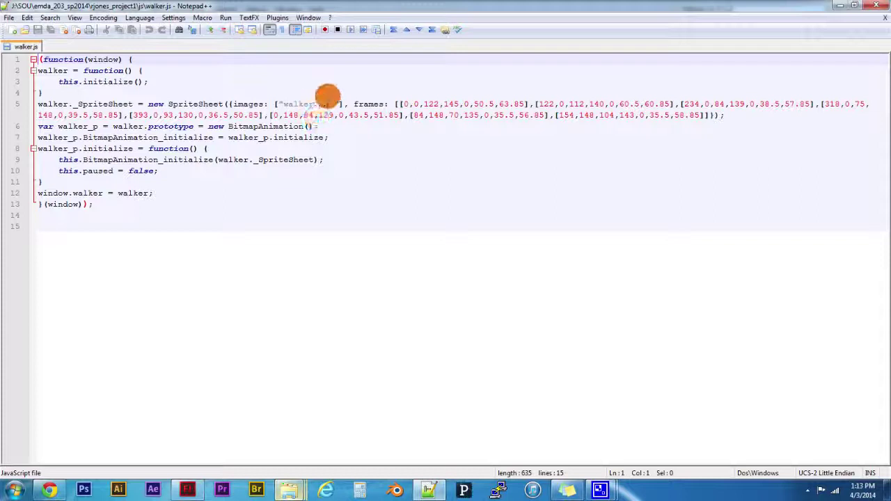
Change the image path in the SpriteSheet definition on line 5 of walker.js to "./images/walker.png".
drag(340, 105, 278, 104)
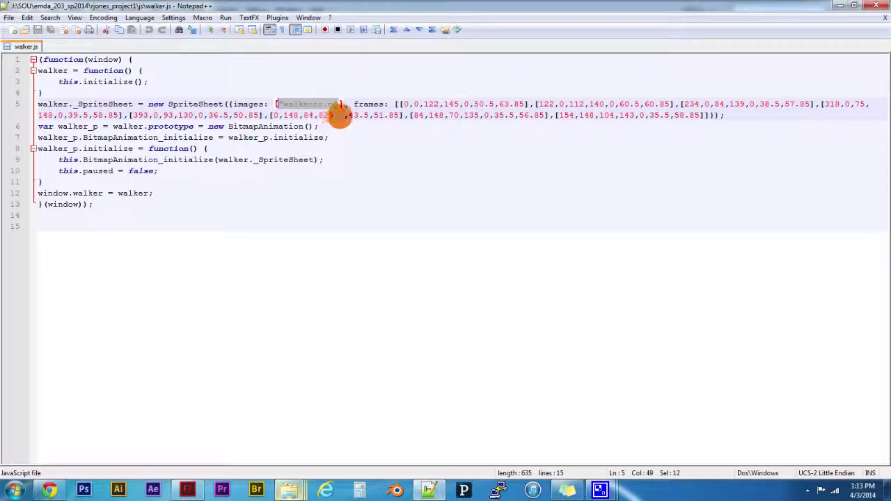
click(339, 134)
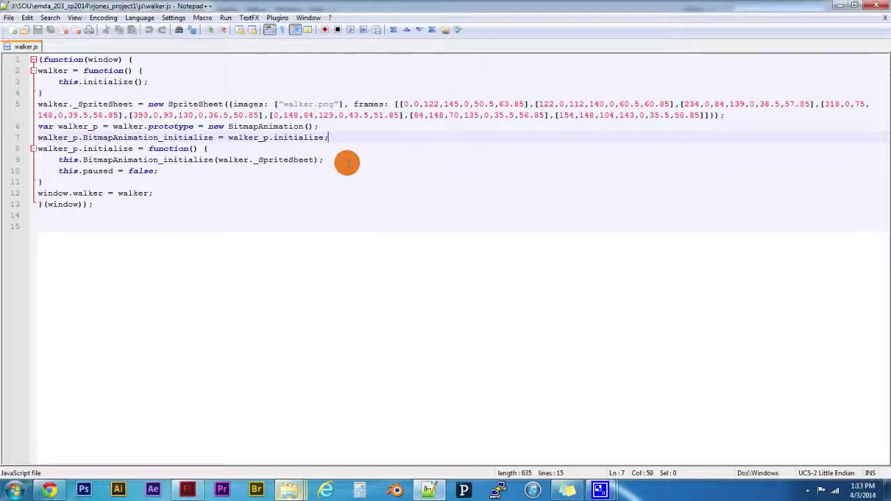
click(290, 103)
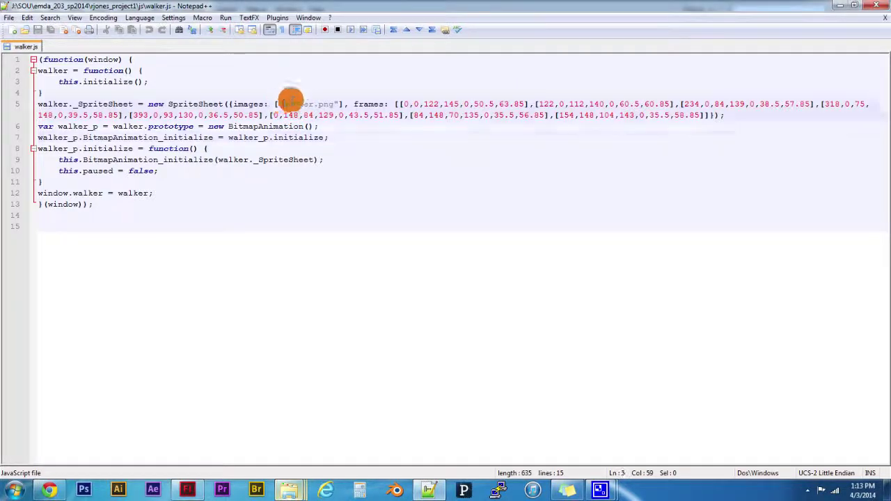
click(288, 104)
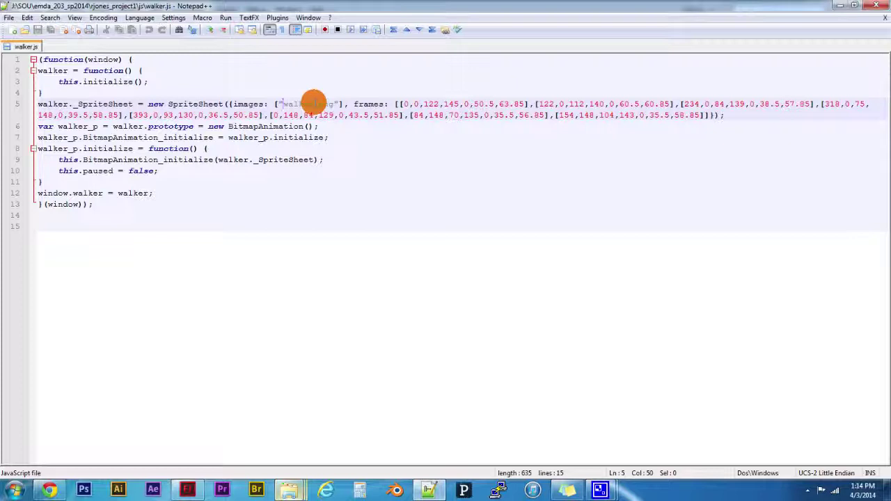
text(.)
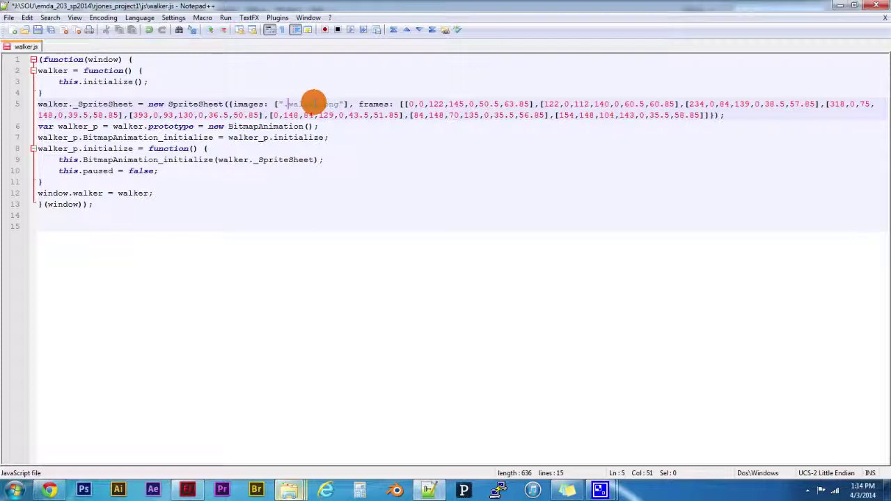
text(/im)
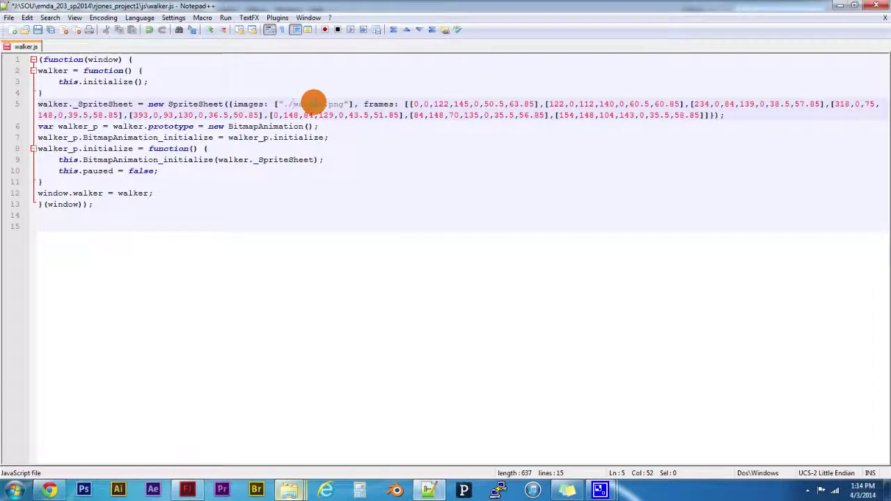
text(mages/)
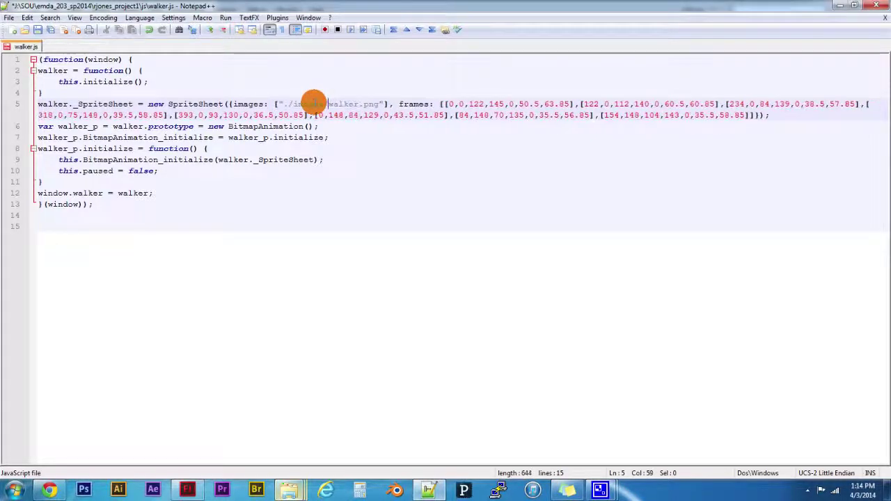
key(Left)
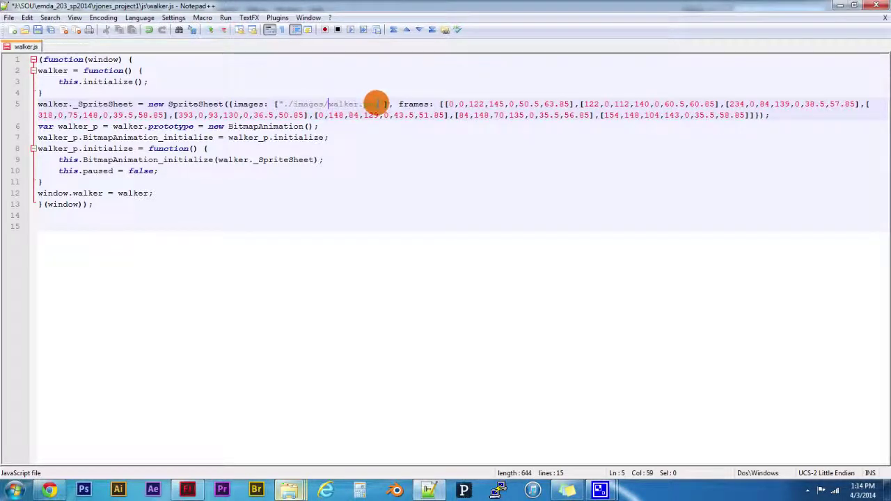
drag(380, 104, 283, 106)
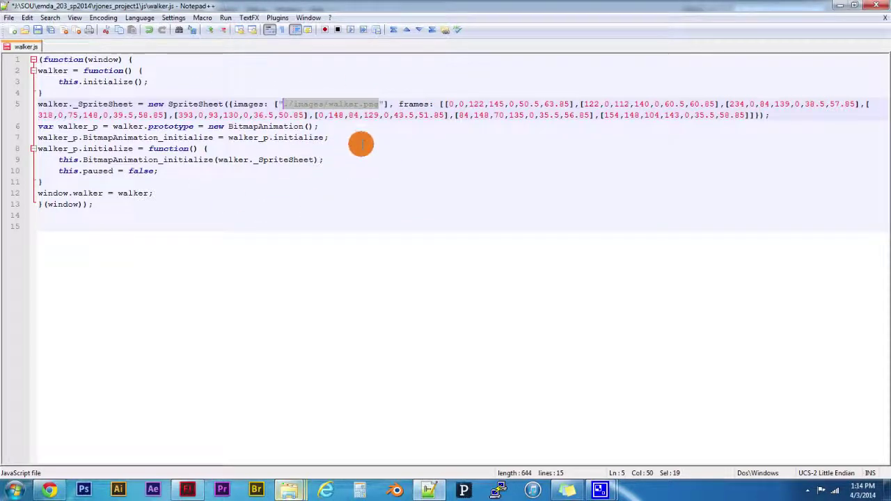
click(297, 105)
drag(283, 104, 379, 104)
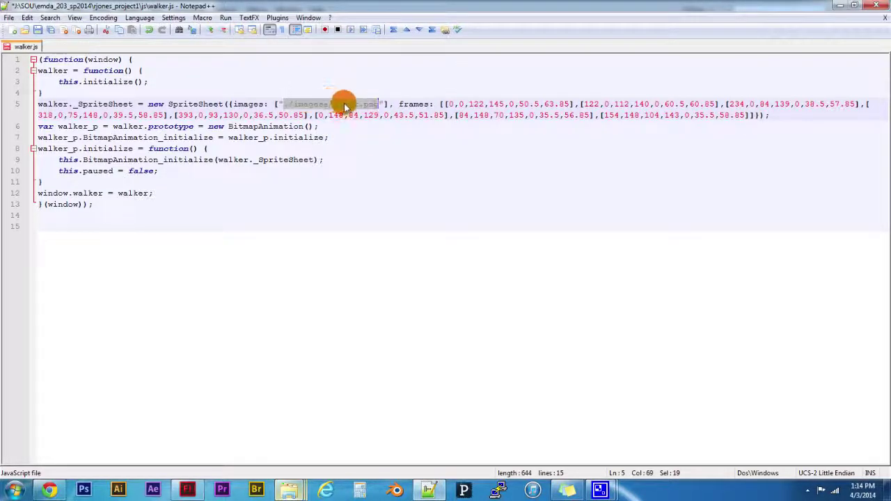
click(354, 137)
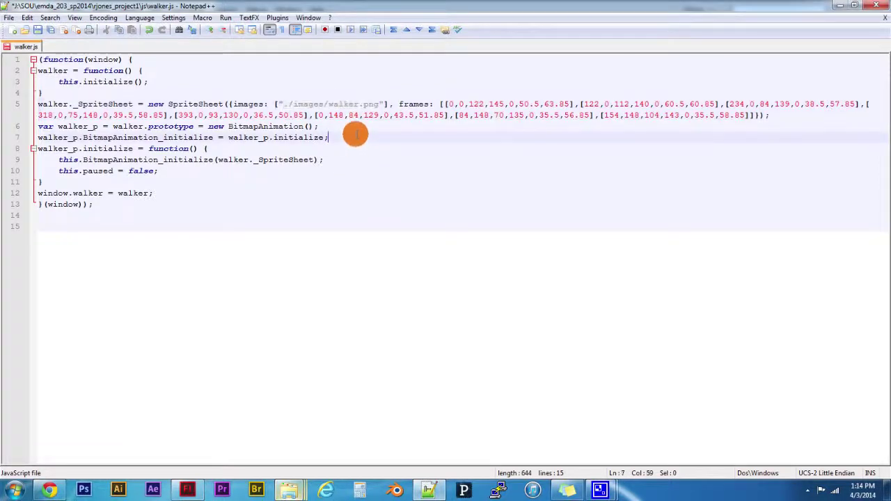
Add the prefix "createjs." directly before SpriteSheet on line 5 of walker.js.
click(170, 104)
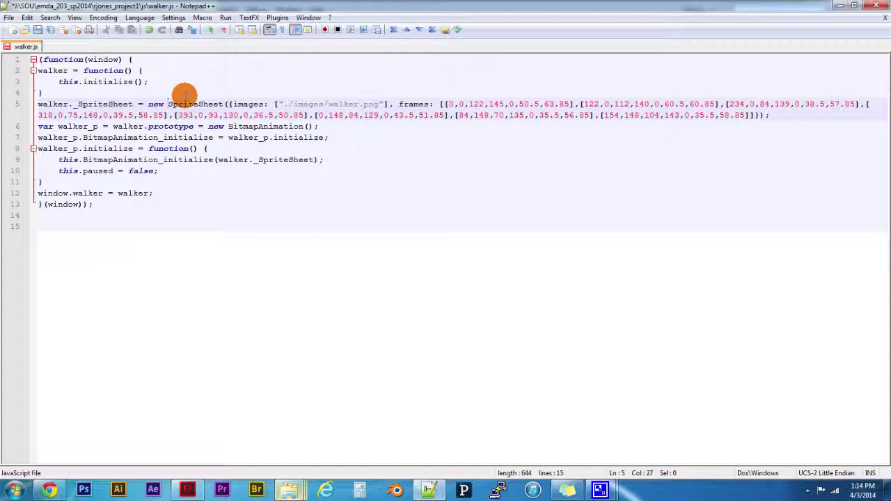
text(createj)
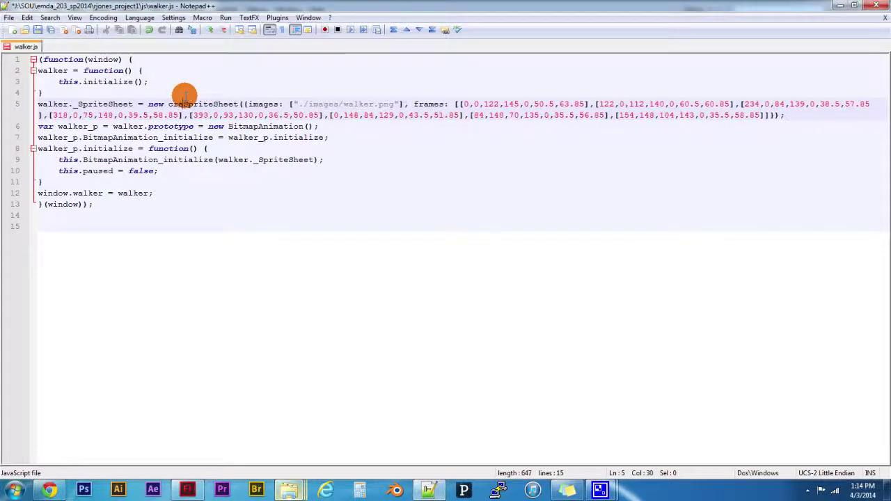
text(s)
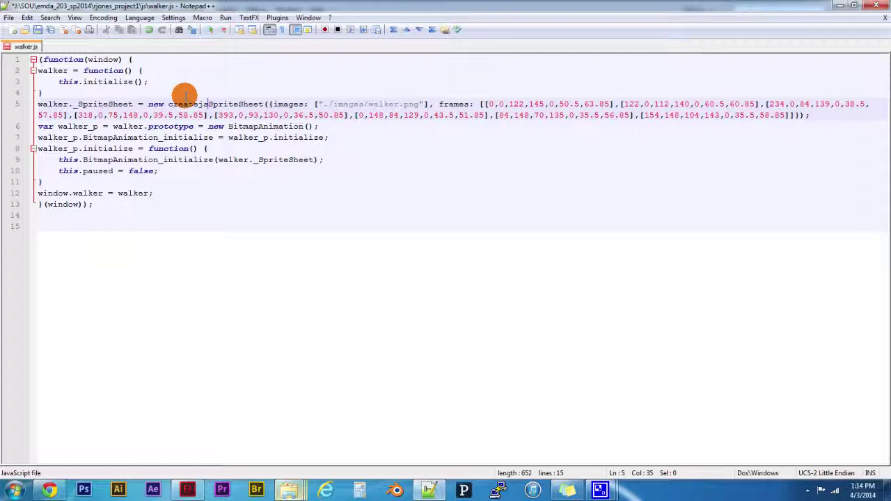
text(.)
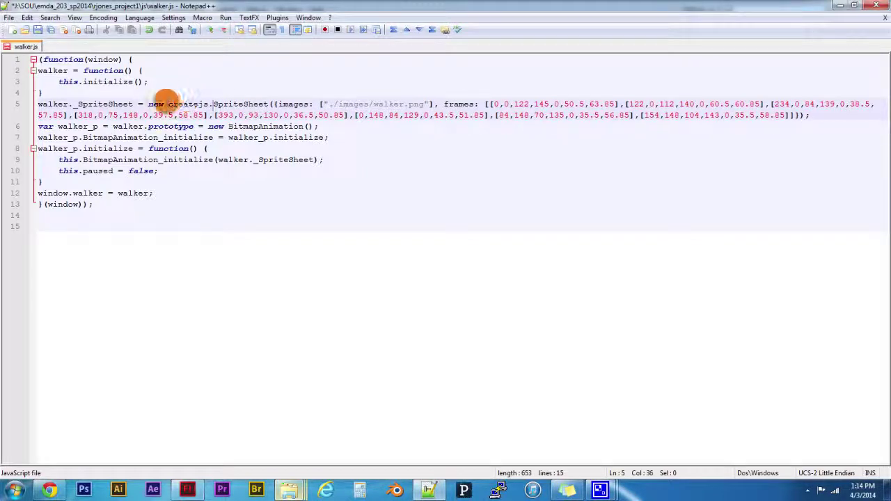
drag(147, 104, 268, 105)
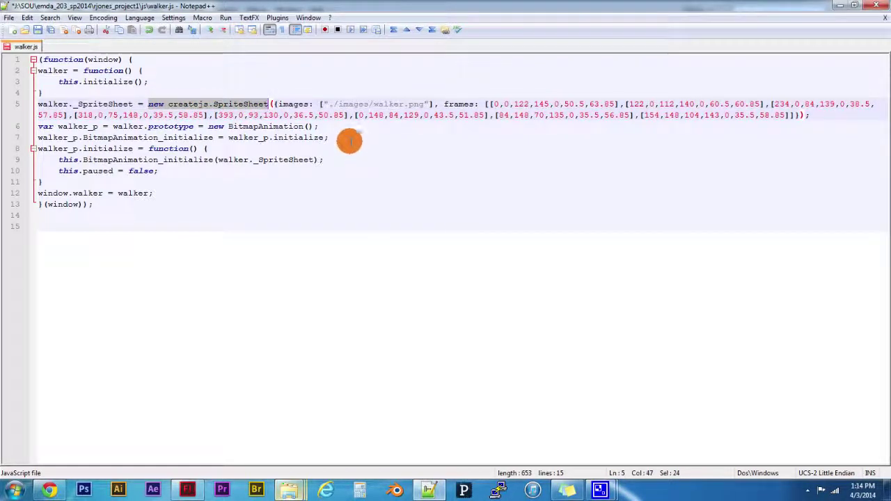
Add the prefix "createjs." before BitmapAnimation() on line 6 of walker.js and save the file.
click(228, 127)
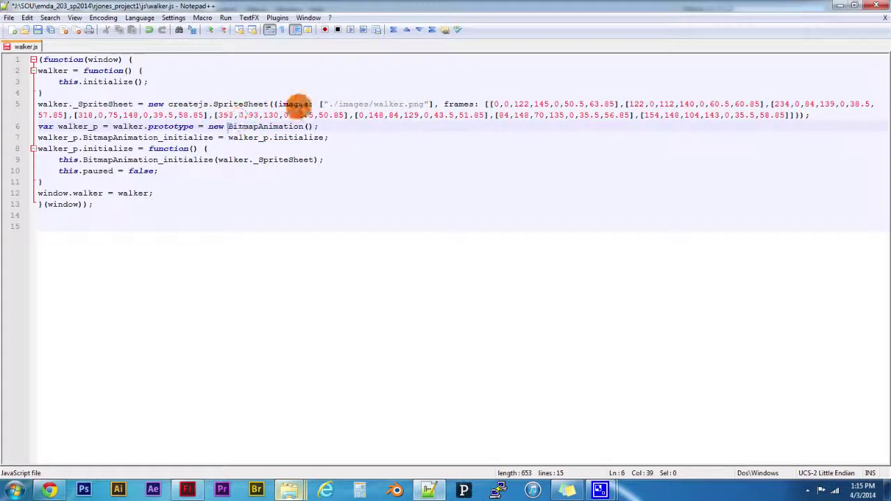
text(createjs.)
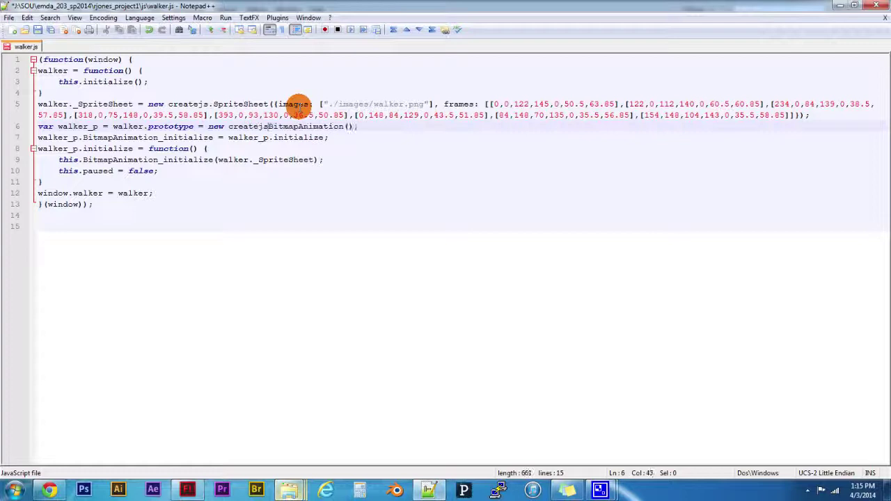
text(.)
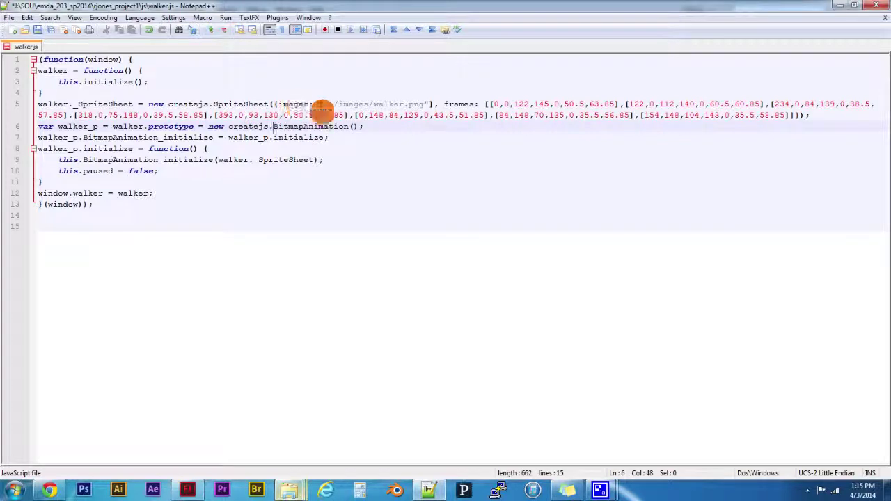
click(359, 159)
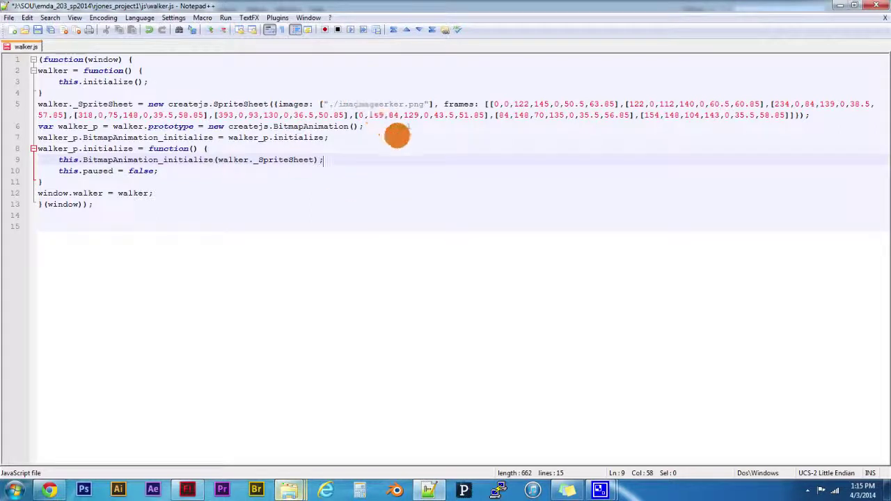
click(397, 137)
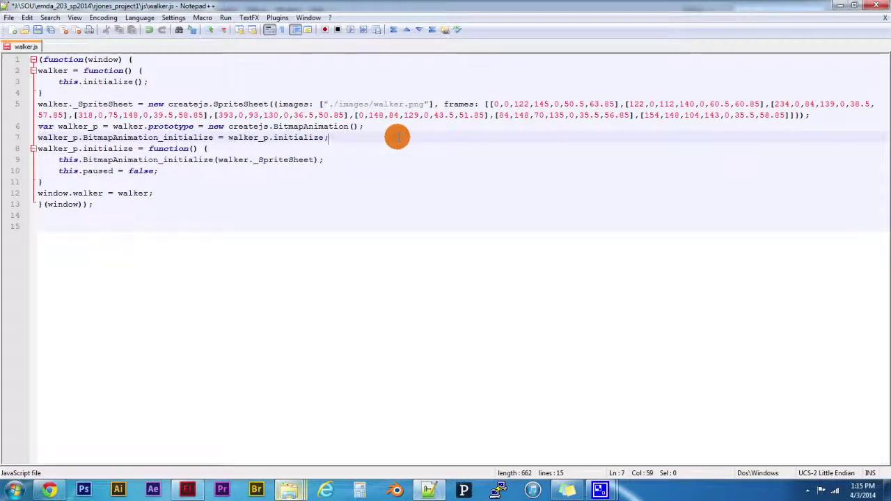
key(ctrl+s)
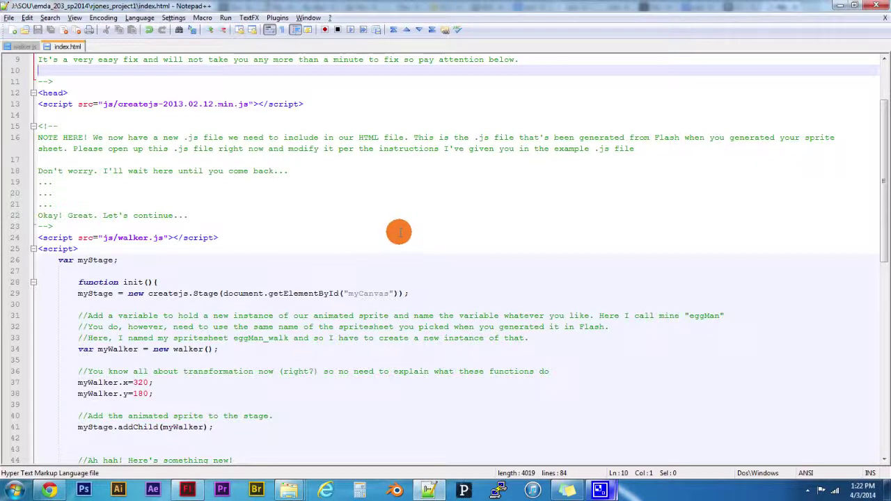
Examine the opening comments of index.html and the script tag on line 24 that includes js/walker.js.
scroll(400, 236, up, 1)
scroll(399, 232, up, 2)
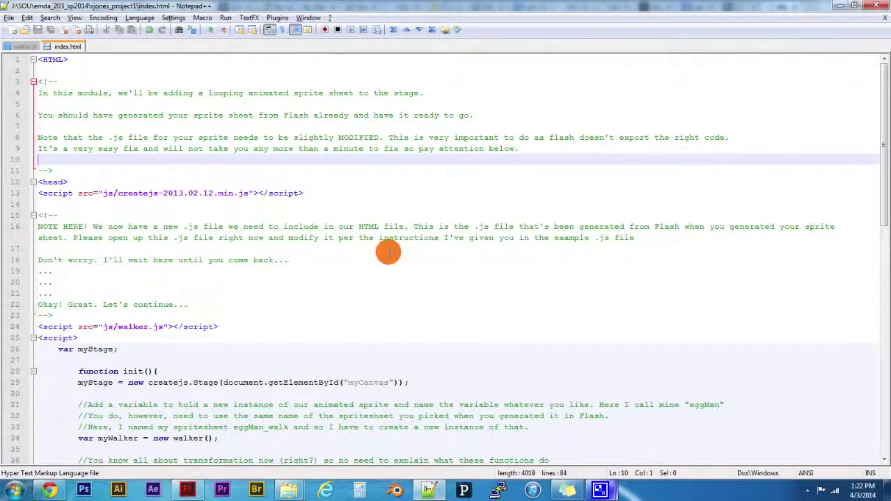
scroll(390, 247, down, 1)
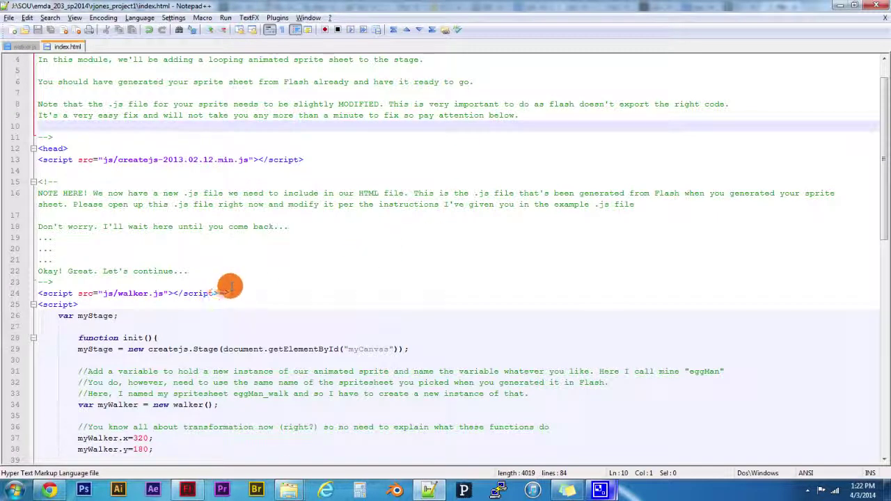
drag(245, 290, 32, 291)
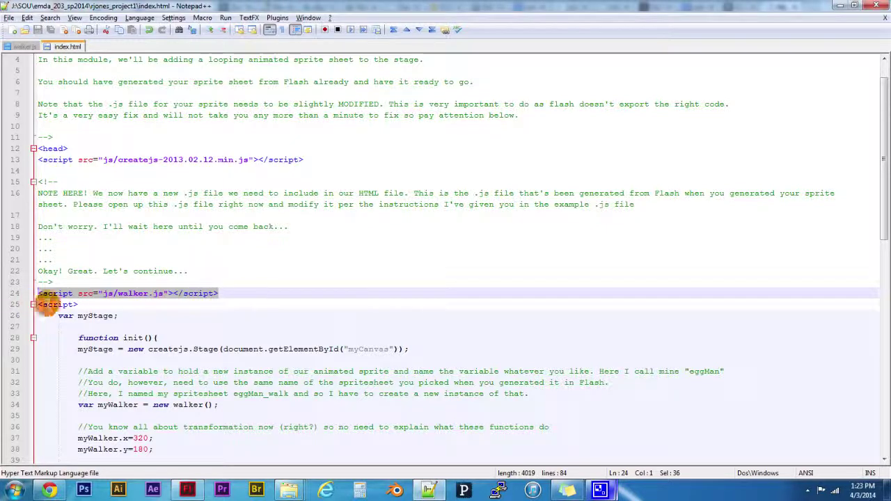
scroll(79, 300, down, 1)
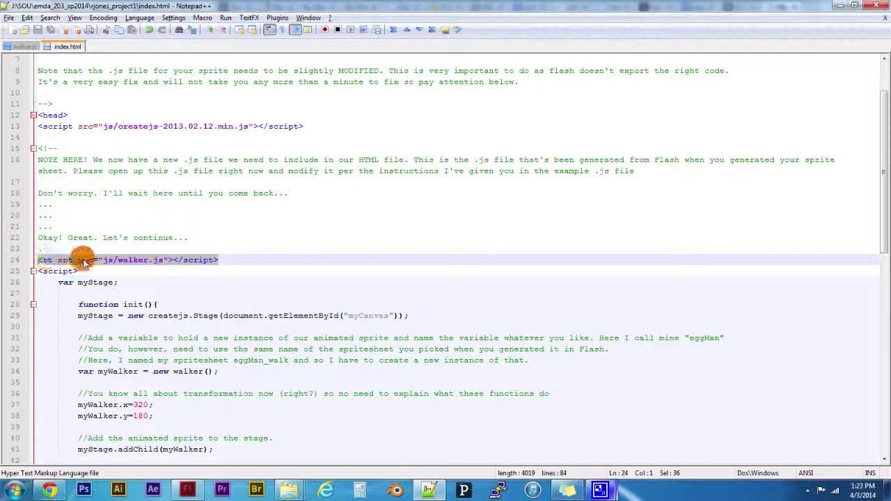
scroll(150, 261, down, 2)
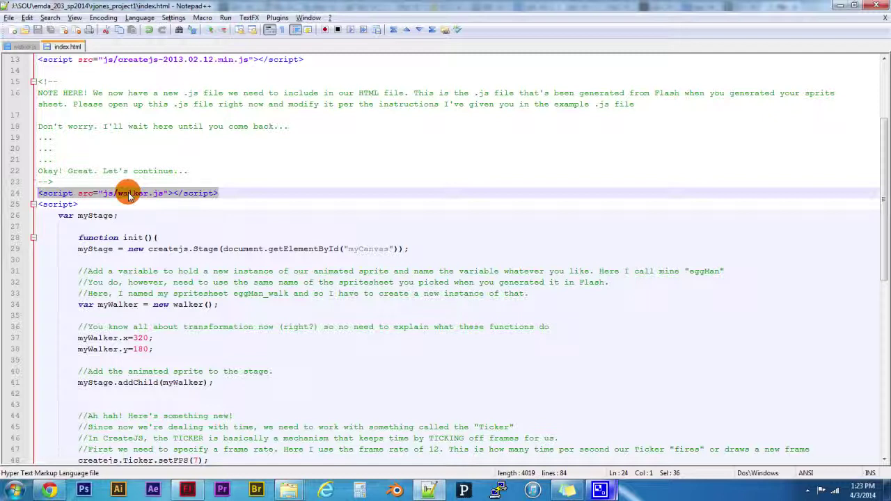
click(165, 201)
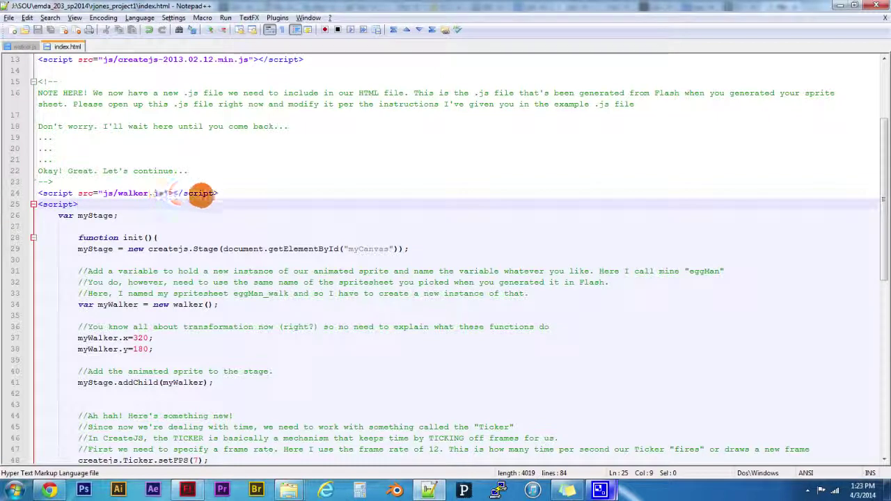
drag(224, 194, 32, 194)
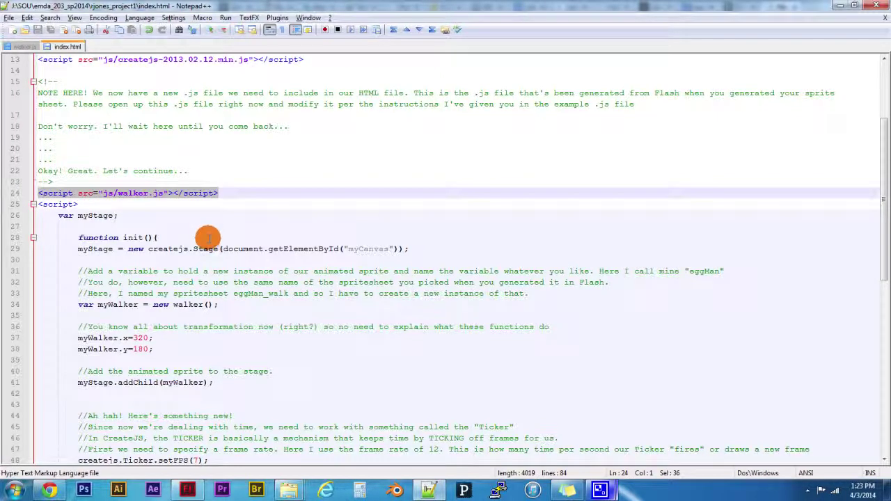
Examine line 34 of index.html, where the myWalker variable is created as a new walker() instance.
scroll(207, 238, down, 2)
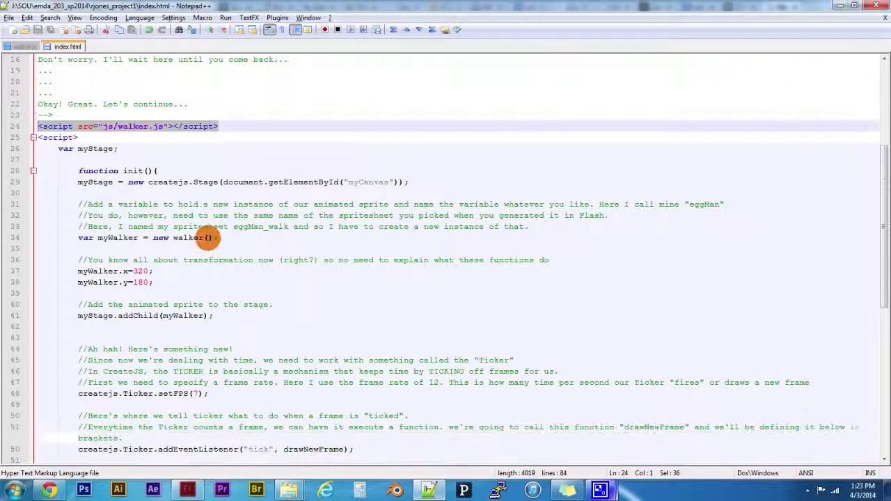
drag(98, 237, 139, 238)
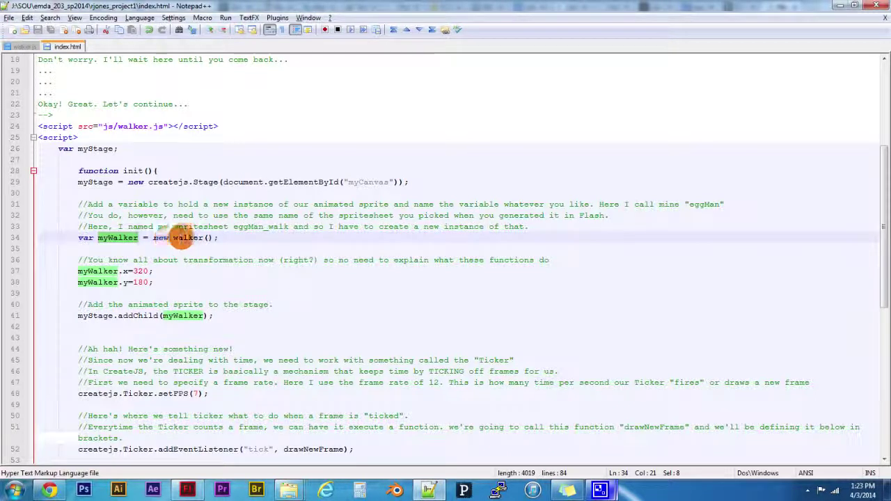
drag(203, 237, 173, 237)
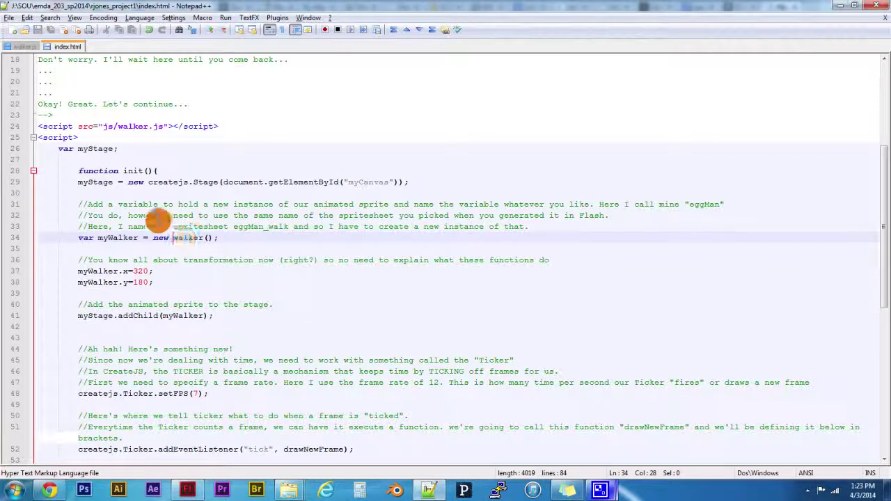
drag(172, 237, 203, 237)
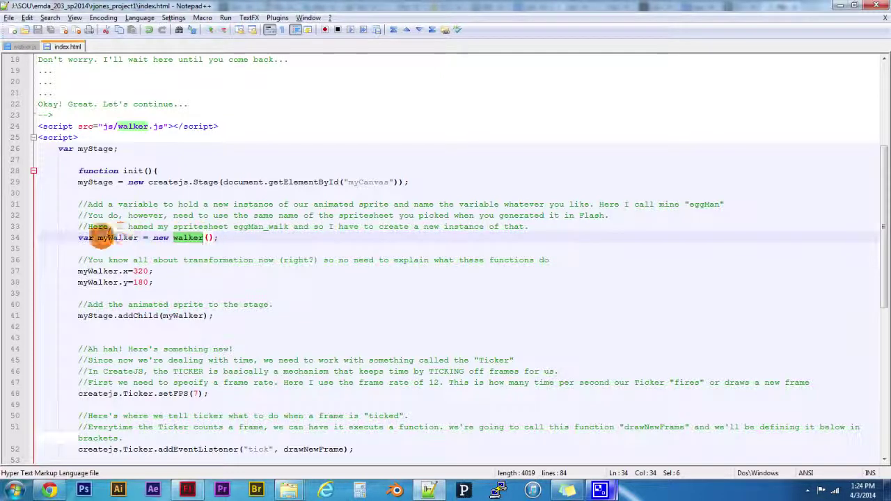
drag(97, 237, 138, 238)
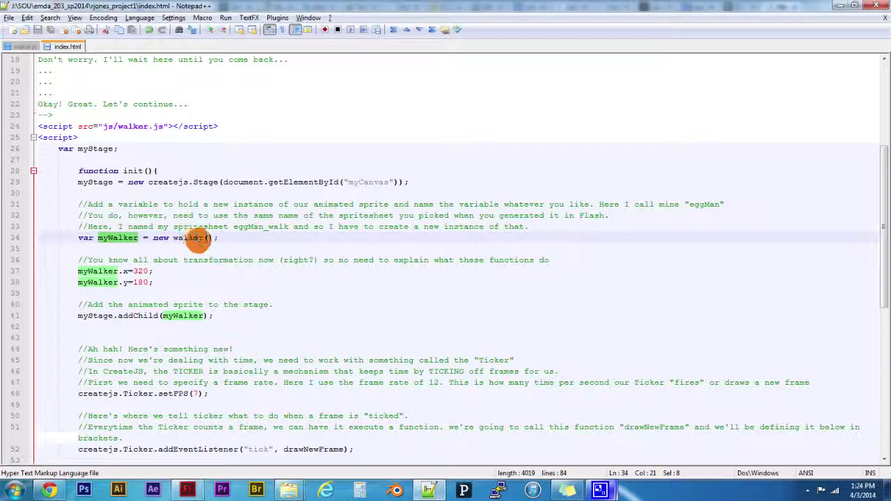
click(191, 249)
Review the sprite position, addChild, Ticker and drawNewFrame code in index.html, and switch to Chrome to view the page.
scroll(194, 260, down, 2)
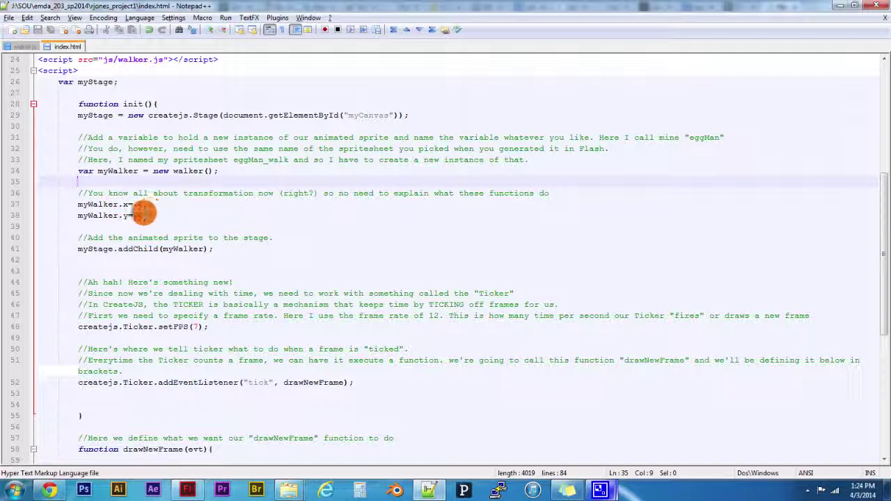
scroll(147, 213, down, 1)
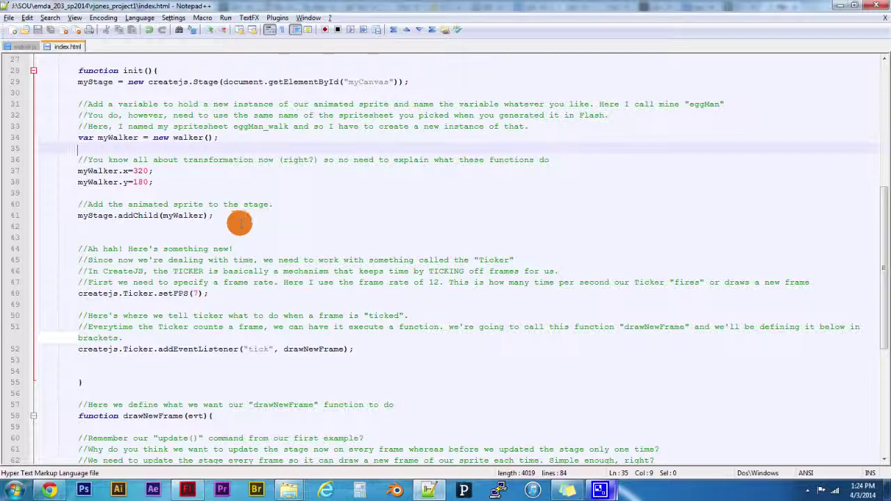
scroll(239, 230, down, 1)
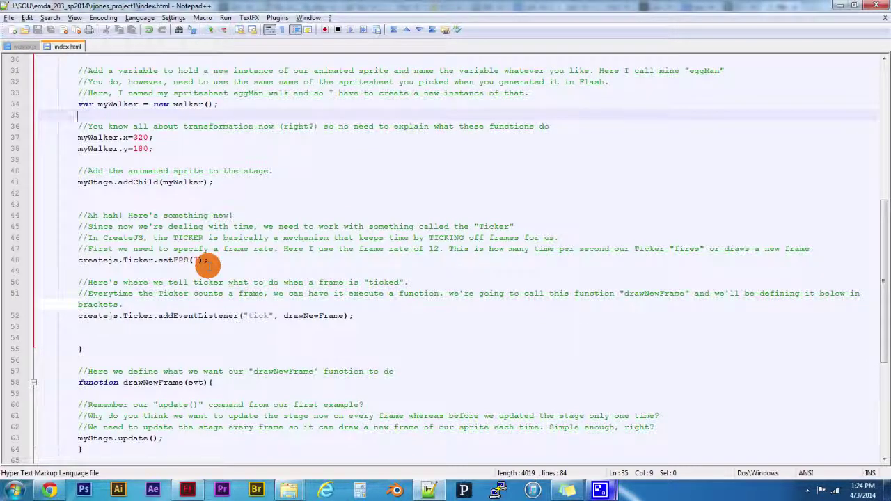
scroll(211, 264, down, 2)
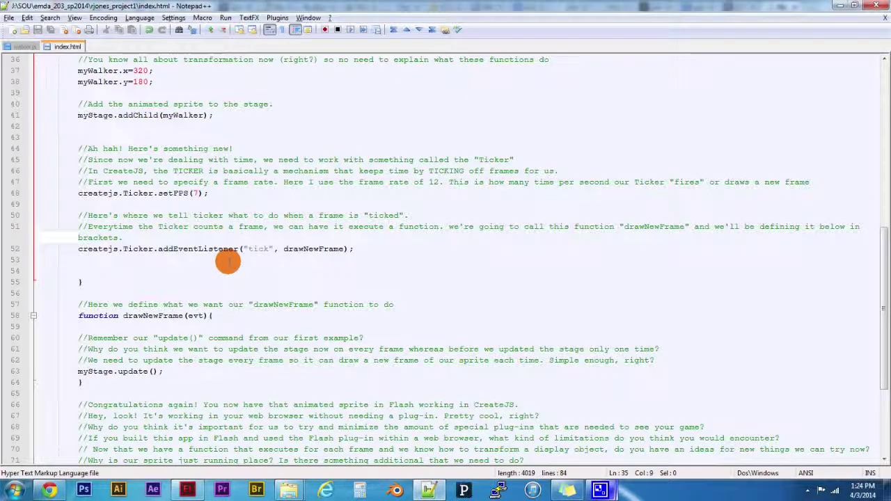
click(49, 490)
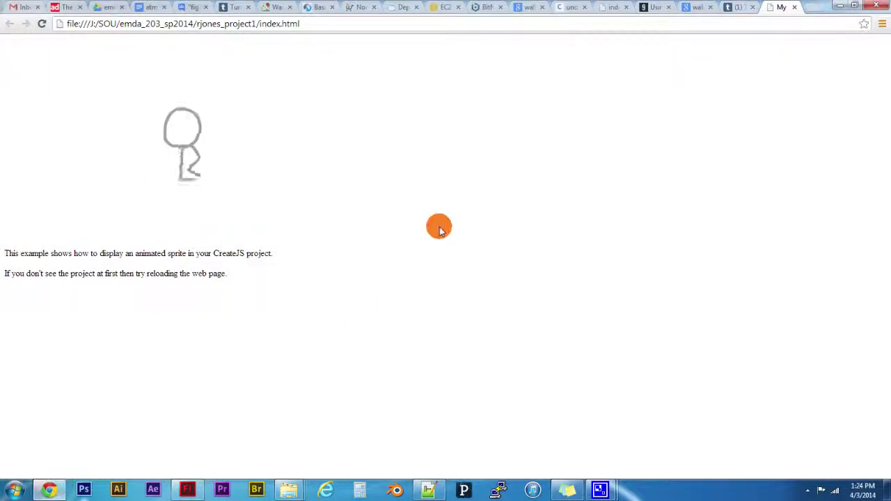